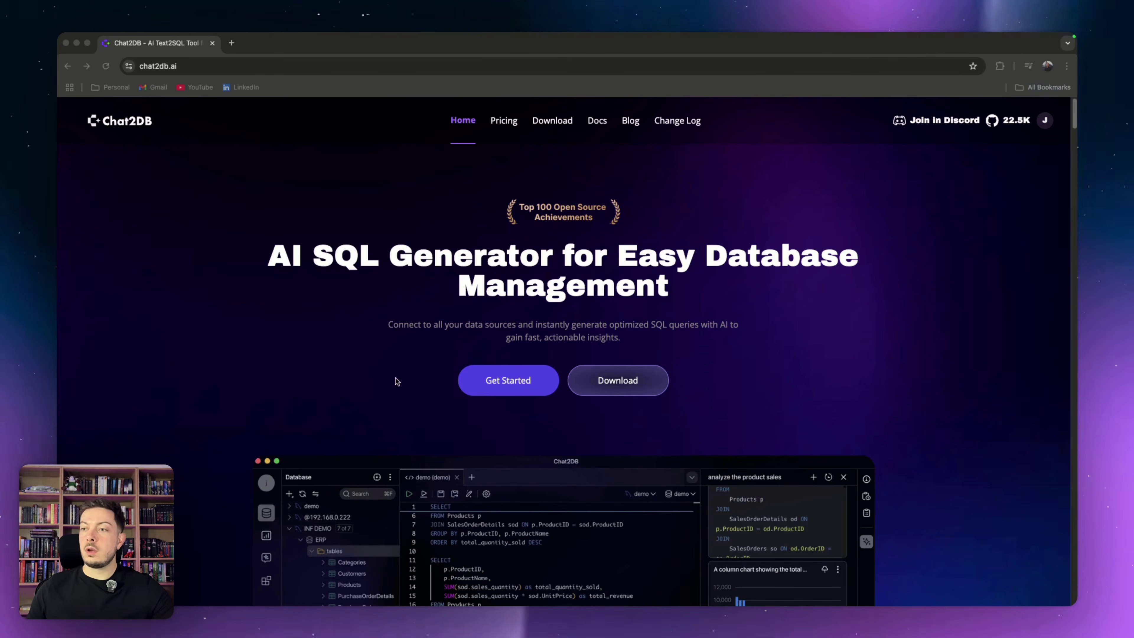
Step: Open the Chat2DB download page and view the Linux and Mac download options
{"action": "left_click", "coordinate": [634, 382]}
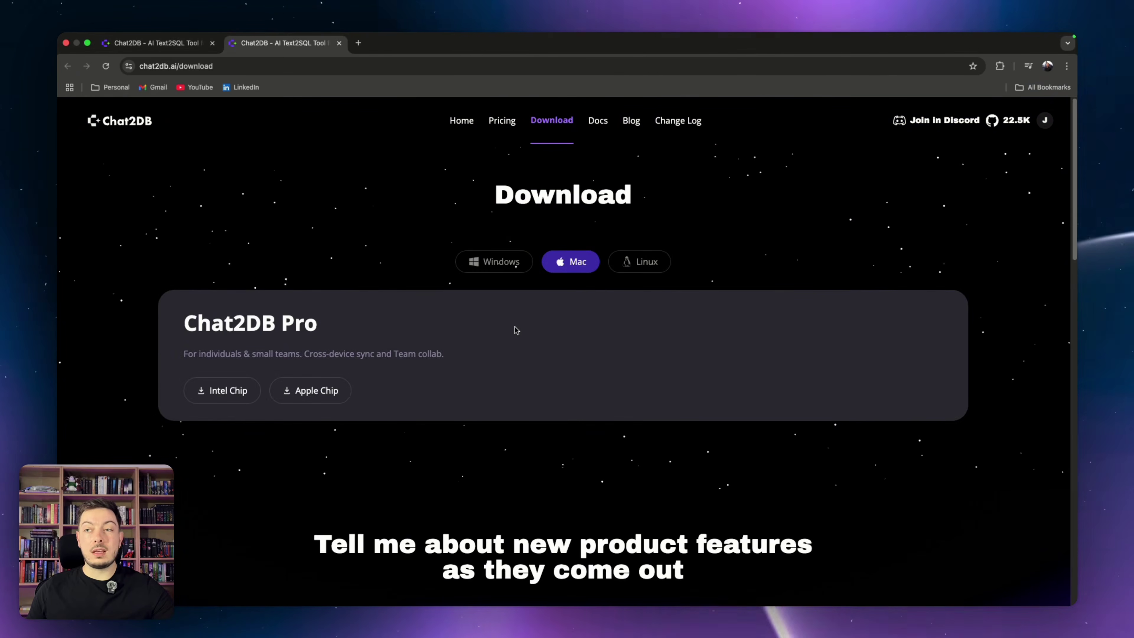
{"action": "left_click", "coordinate": [648, 262]}
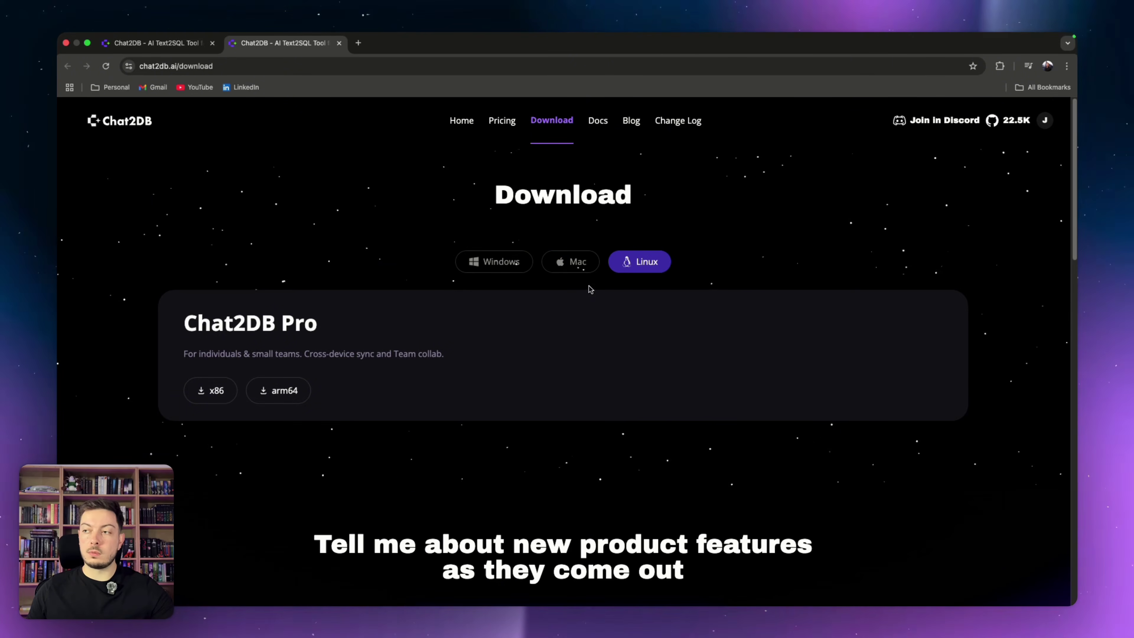
{"action": "left_click", "coordinate": [565, 268]}
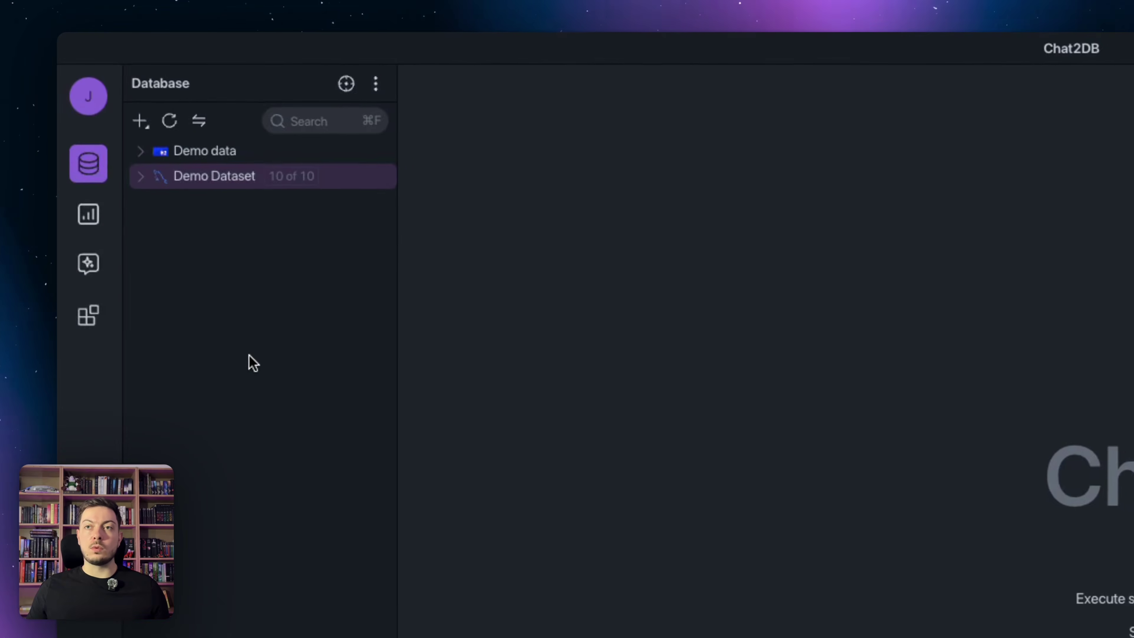
Step: Look through the database types offered for a new connection, and open the MySQL connection form and cancel it
{"action": "left_click", "coordinate": [140, 122]}
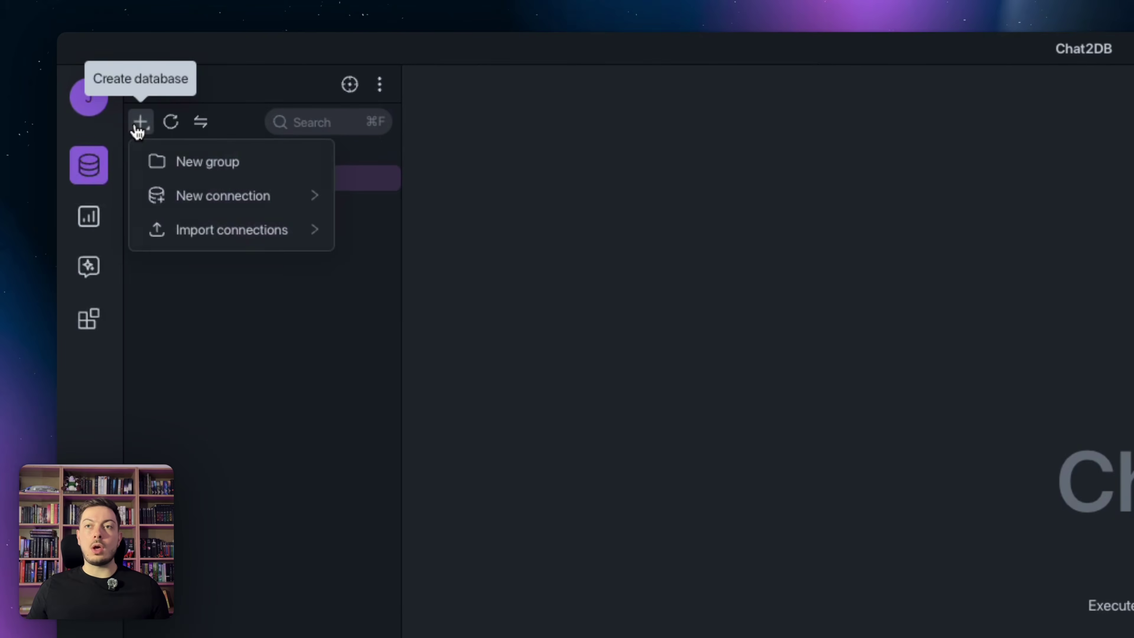
{"action": "mouse_move", "coordinate": [218, 190]}
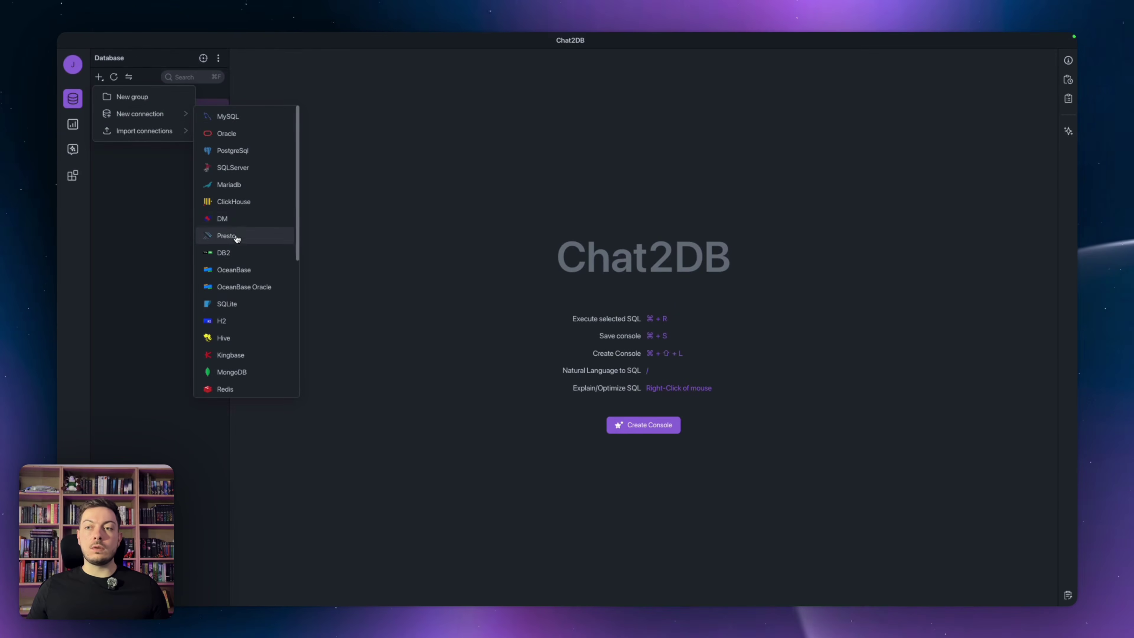
{"action": "scroll", "coordinate": [245, 207], "scroll_direction": "down", "scroll_amount": 6}
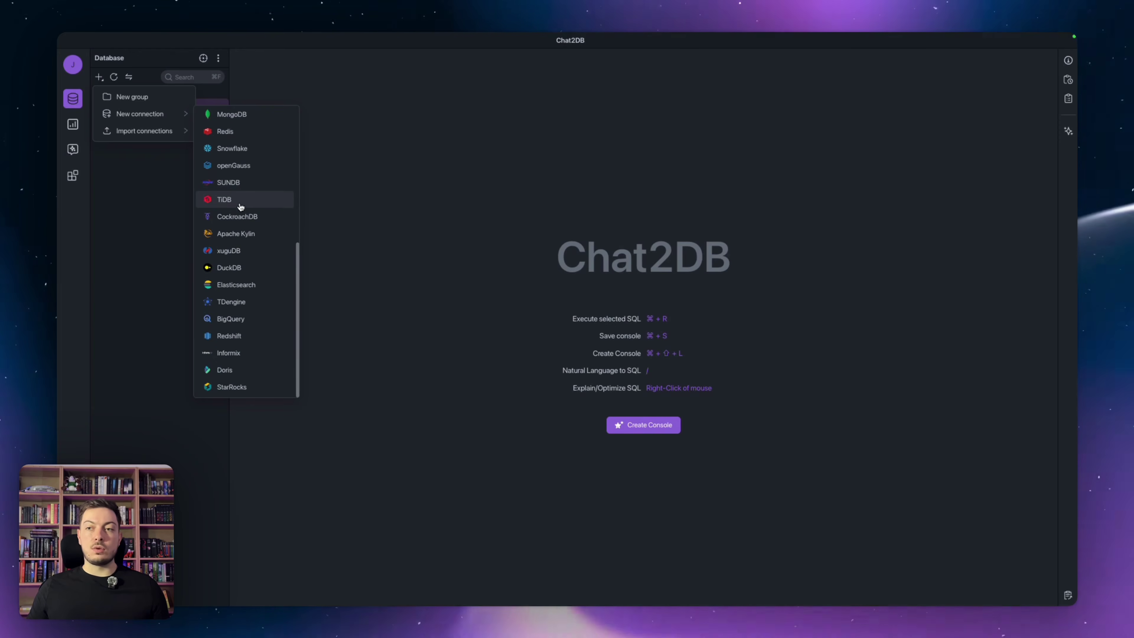
{"action": "scroll", "coordinate": [241, 234], "scroll_direction": "up", "scroll_amount": 6}
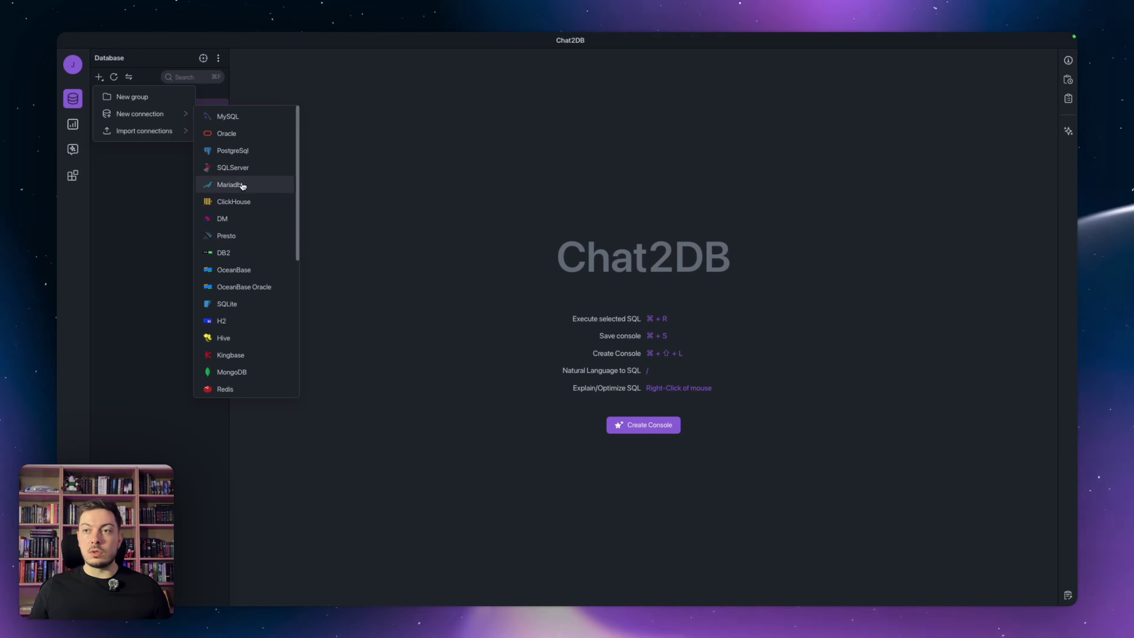
{"action": "scroll", "coordinate": [245, 268], "scroll_direction": "down", "scroll_amount": 1}
{"action": "scroll", "coordinate": [244, 266], "scroll_direction": "down", "scroll_amount": 3}
{"action": "scroll", "coordinate": [244, 265], "scroll_direction": "up", "scroll_amount": 3}
{"action": "scroll", "coordinate": [241, 245], "scroll_direction": "down", "scroll_amount": 6}
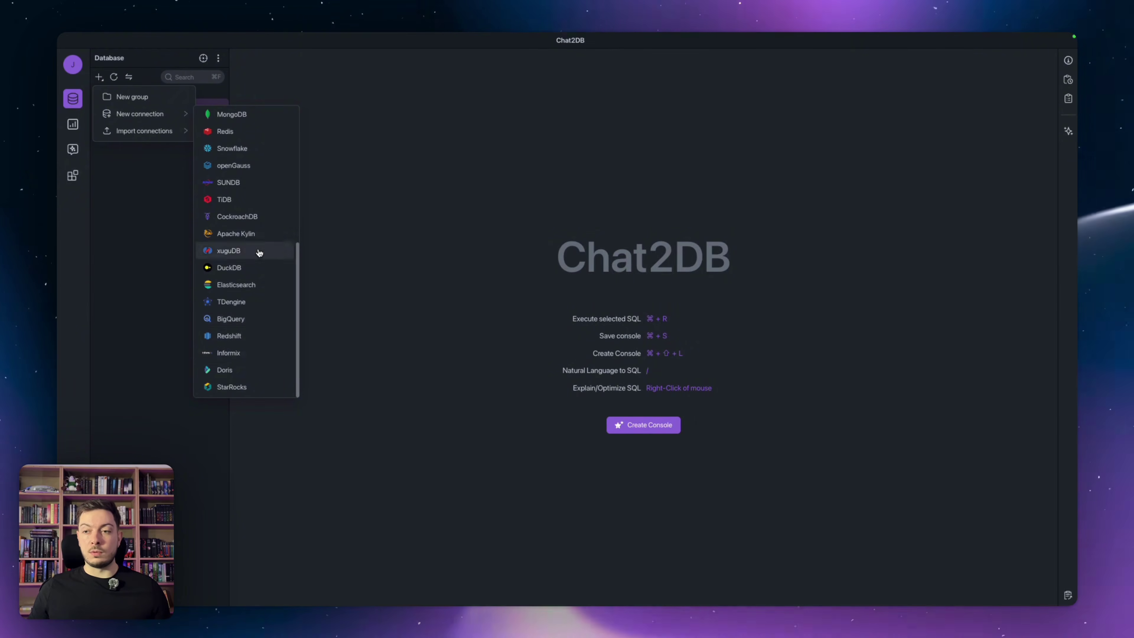
{"action": "scroll", "coordinate": [268, 243], "scroll_direction": "up", "scroll_amount": 6}
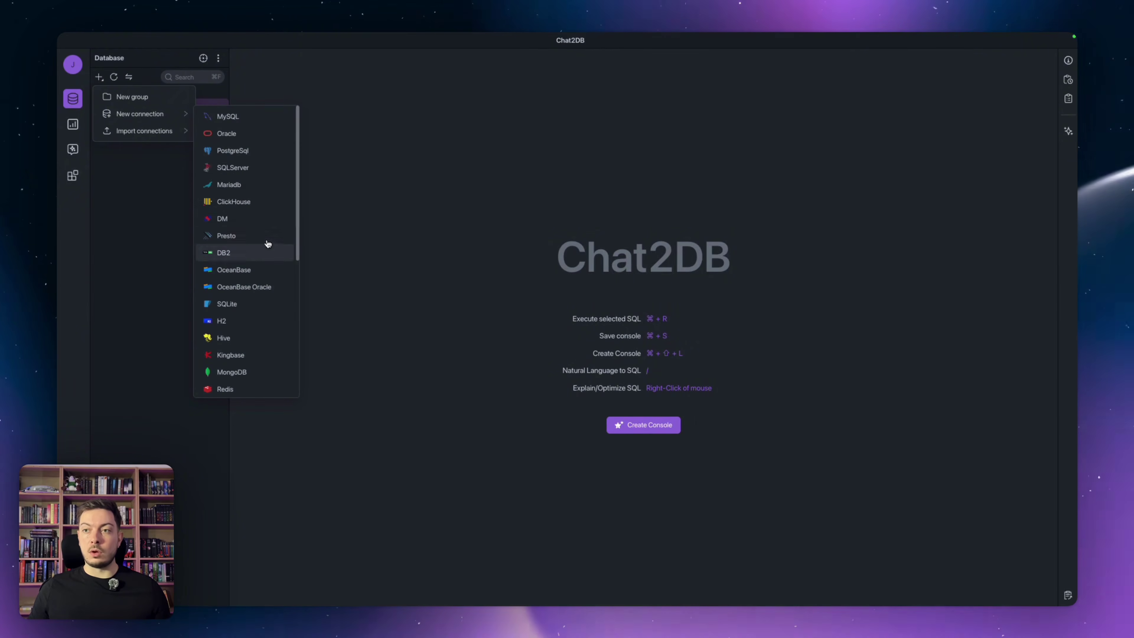
{"action": "left_click", "coordinate": [230, 118]}
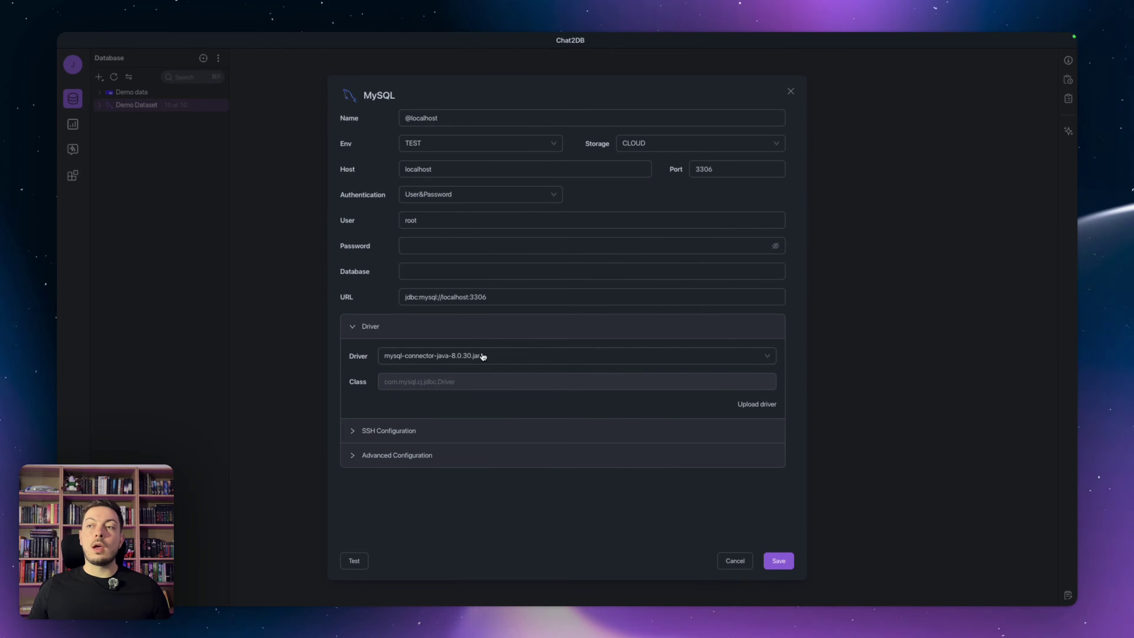
{"action": "left_click", "coordinate": [741, 563]}
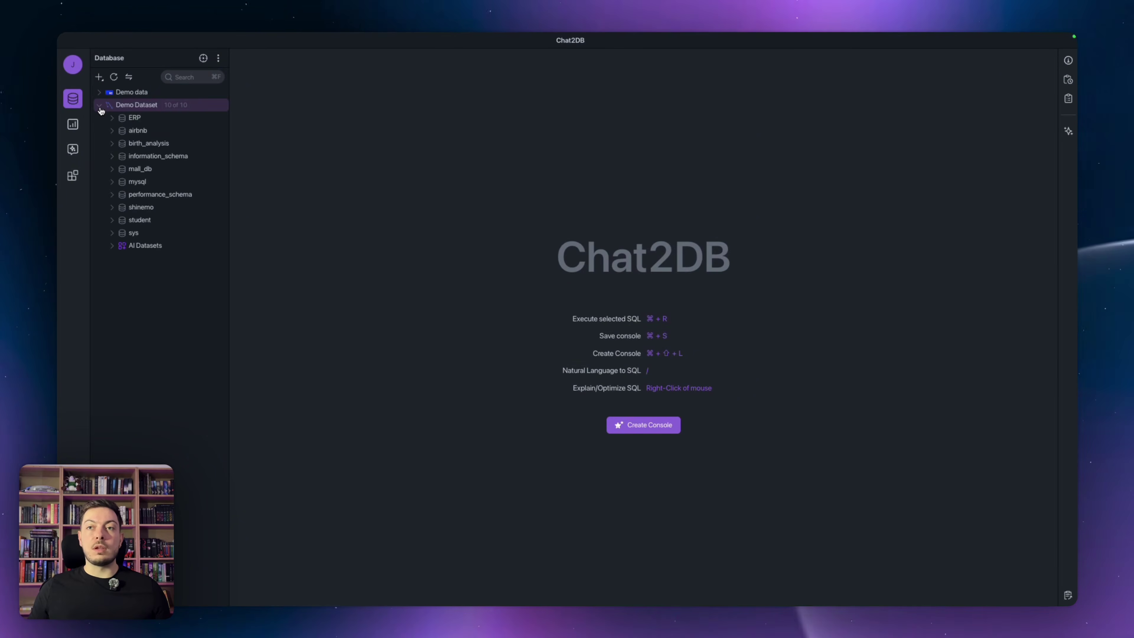
Step: Expand the tables of the ERP database in Demo Dataset and open the SalesOrderDetails table's data
{"action": "left_click", "coordinate": [143, 117]}
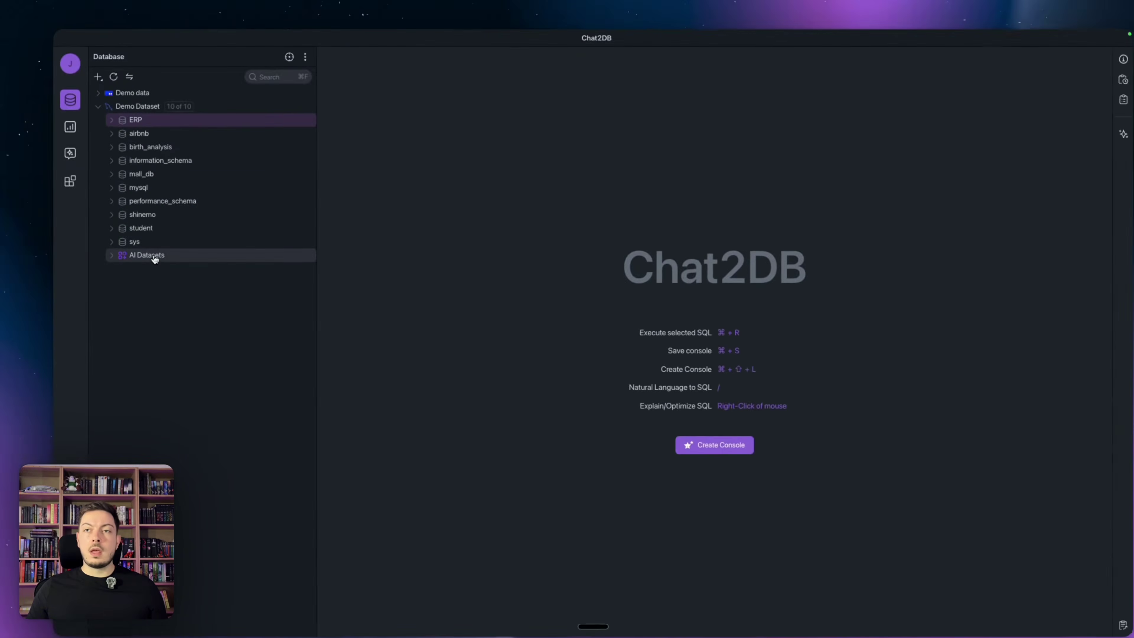
{"action": "left_click", "coordinate": [120, 120]}
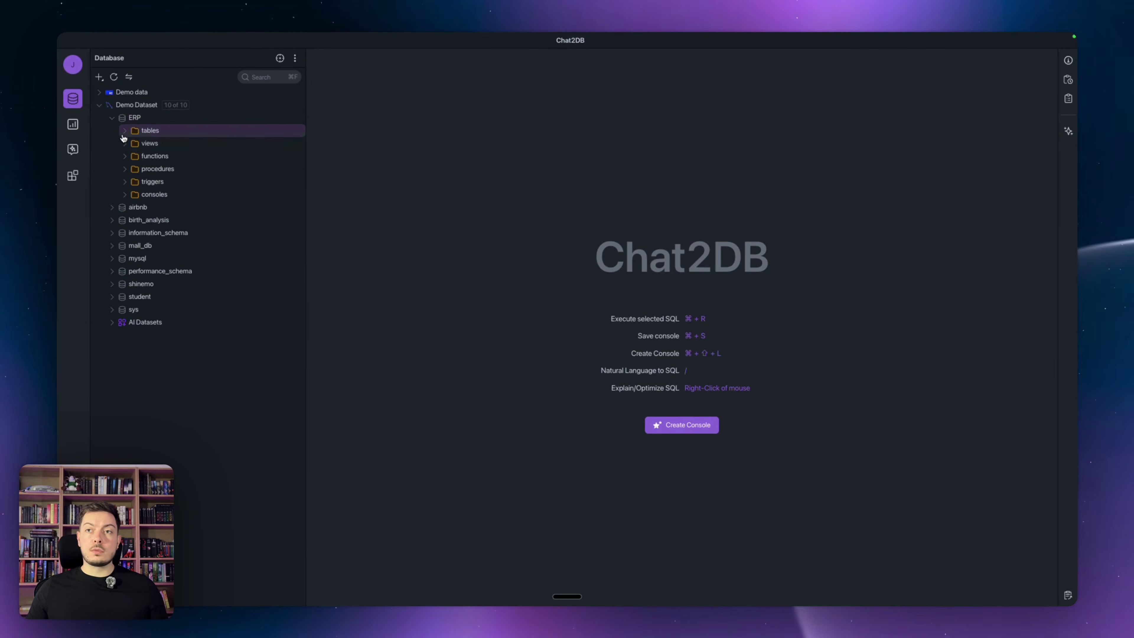
{"action": "left_click", "coordinate": [125, 130]}
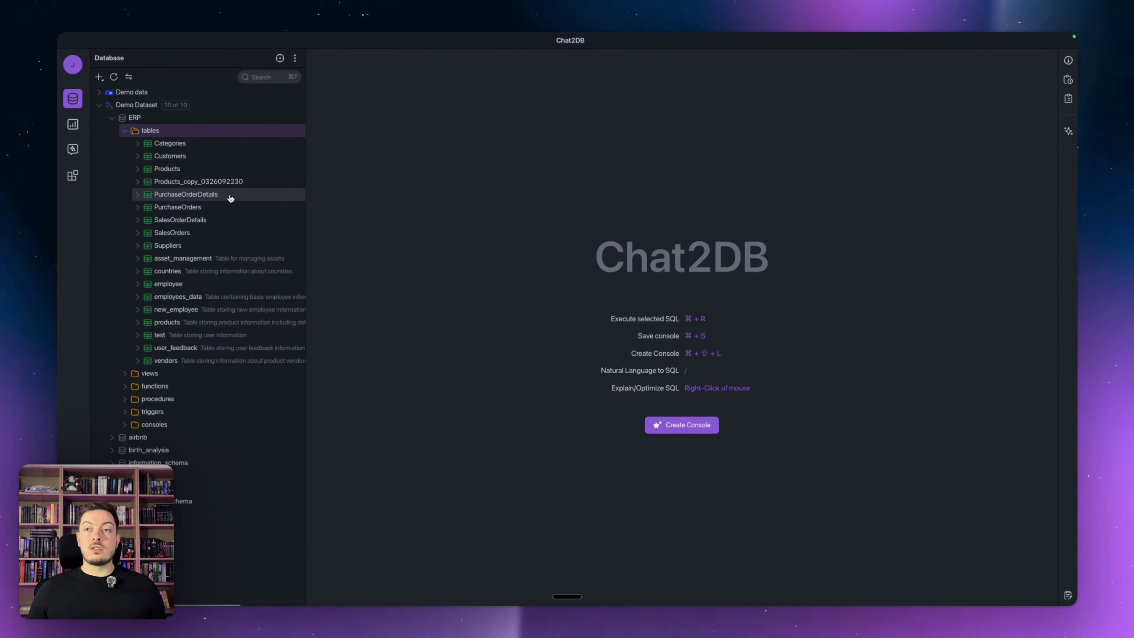
{"action": "double_click", "coordinate": [178, 225]}
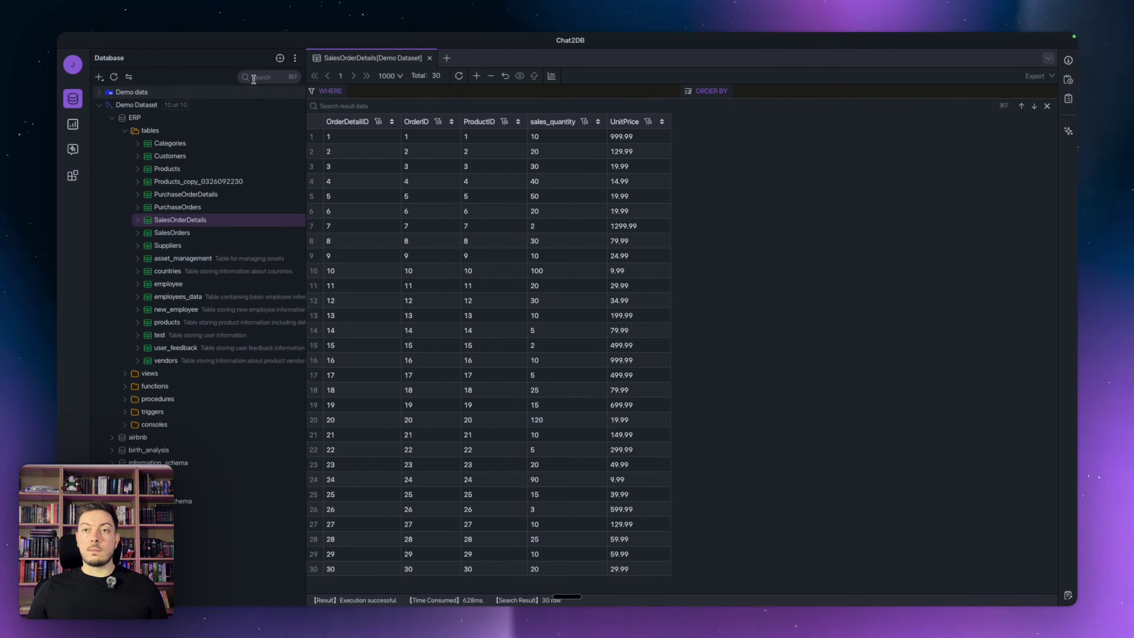
Step: Open the AI Chat and choose the ERP database of Demo Dataset as its data source
{"action": "left_click", "coordinate": [73, 150]}
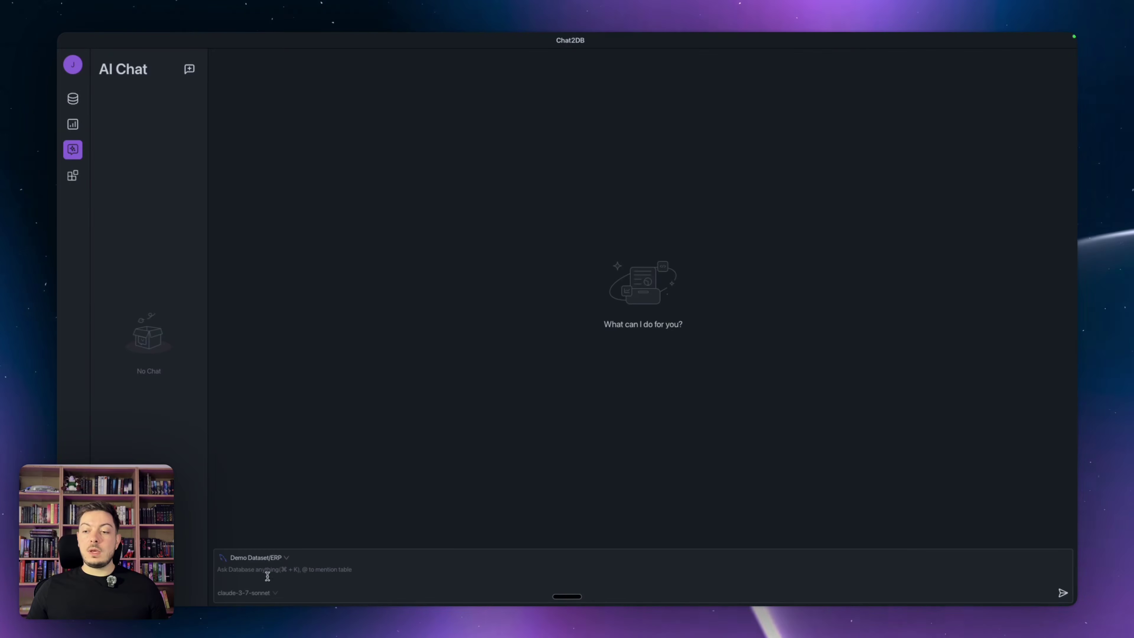
{"action": "left_click", "coordinate": [278, 558]}
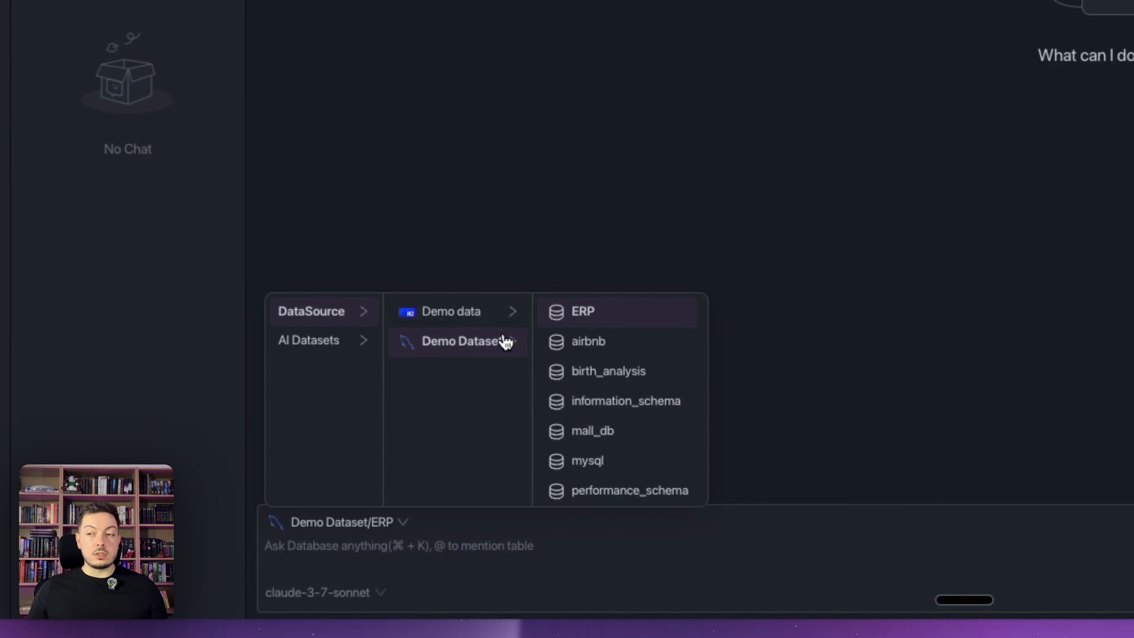
{"action": "left_click", "coordinate": [597, 313]}
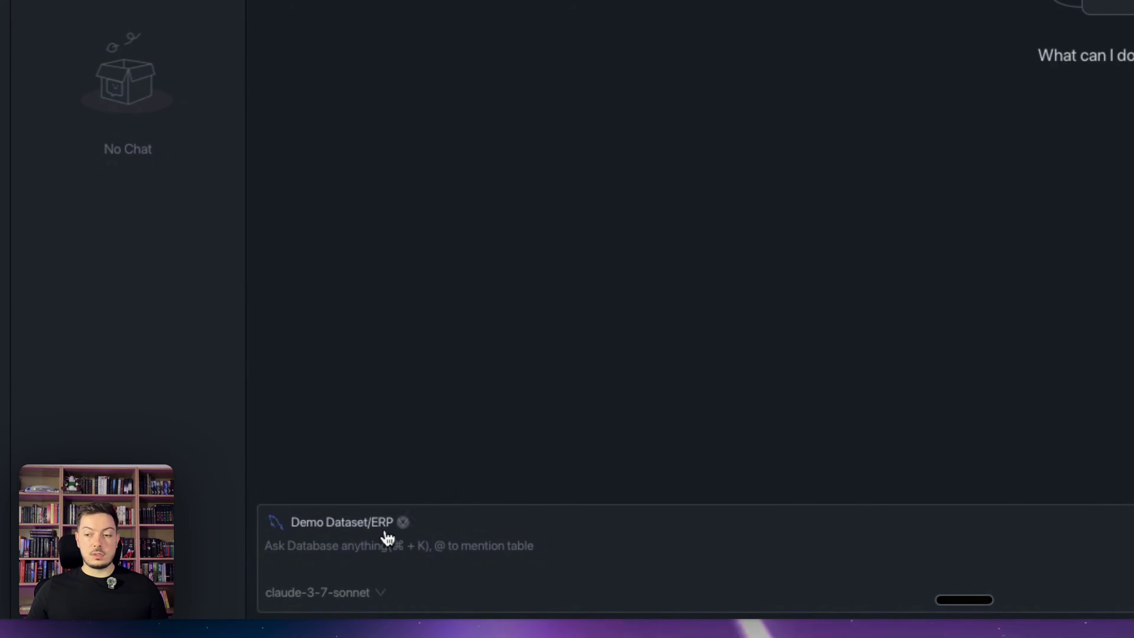
Step: Look through the available AI models and select claude-3-7-sonnet for the chat
{"action": "left_click", "coordinate": [352, 594]}
{"action": "scroll", "coordinate": [344, 460], "scroll_direction": "up", "scroll_amount": 15}
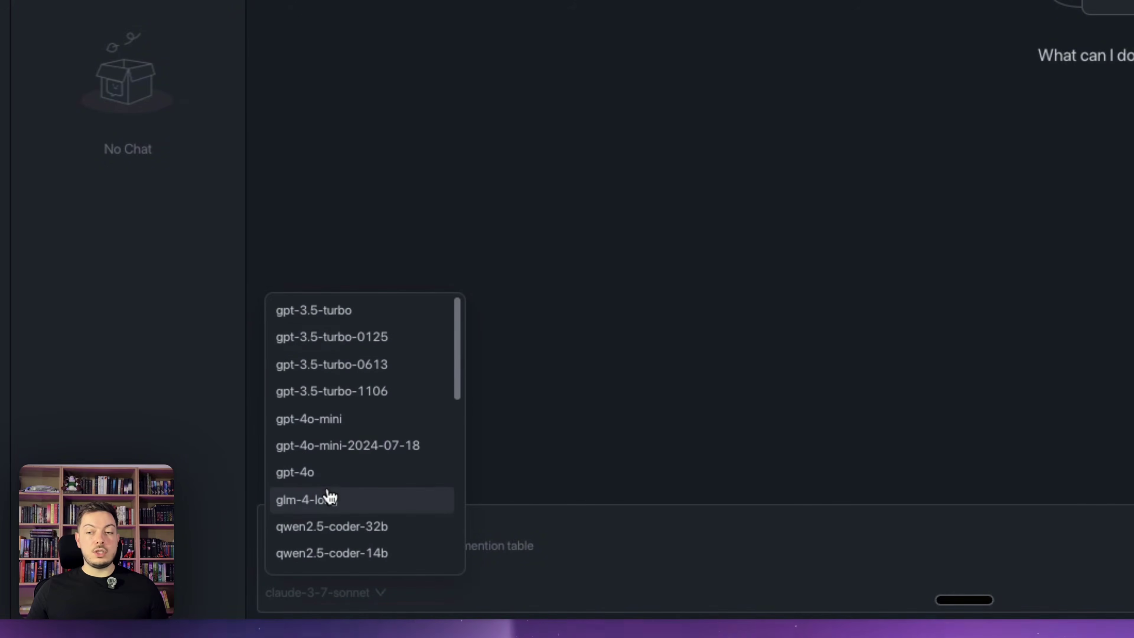
{"action": "scroll", "coordinate": [331, 489], "scroll_direction": "down", "scroll_amount": 5}
{"action": "scroll", "coordinate": [331, 482], "scroll_direction": "down", "scroll_amount": 5}
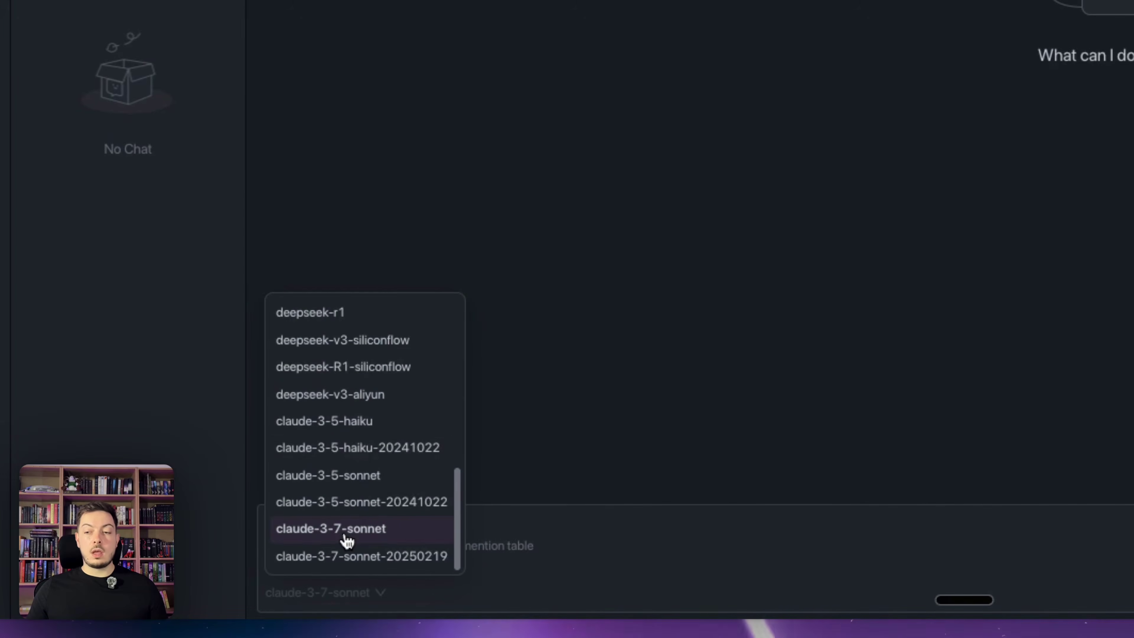
{"action": "left_click", "coordinate": [347, 539]}
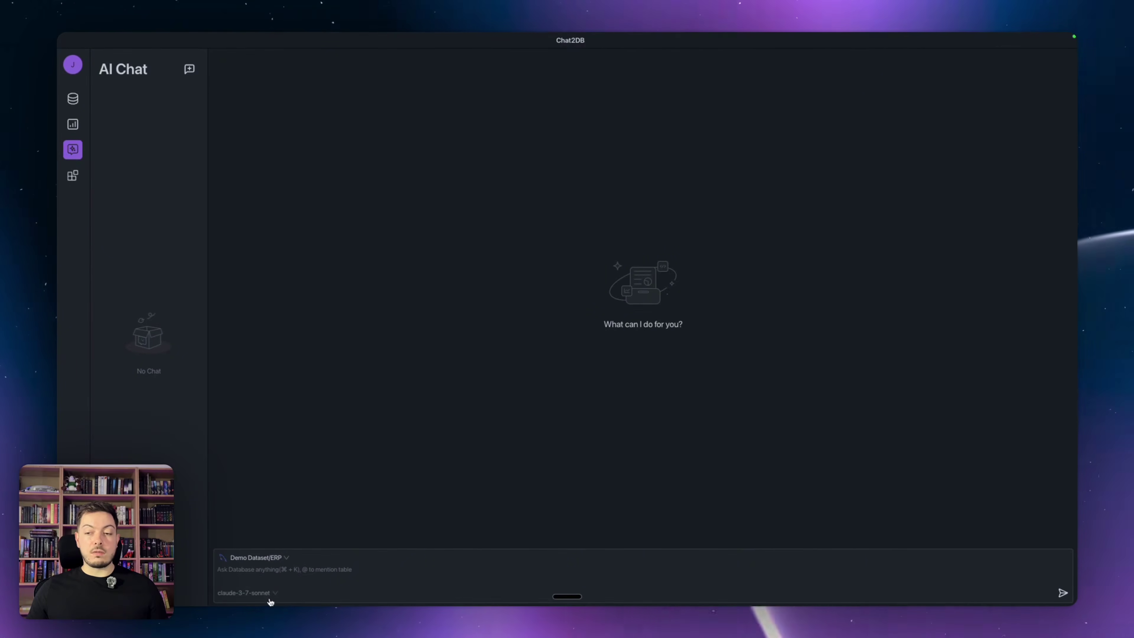
Step: Send the chat prompt "Create an API endpoint to show me all clients or customers who spent more than $500"
{"action": "left_click", "coordinate": [260, 570]}
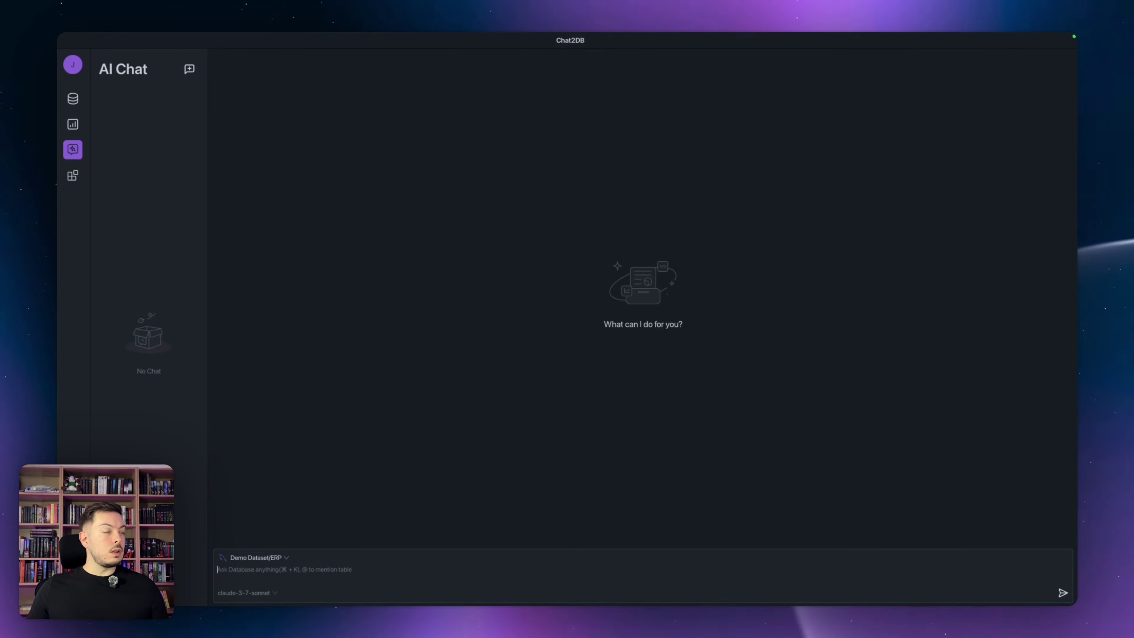
{"action": "key", "text": "alt+space"}
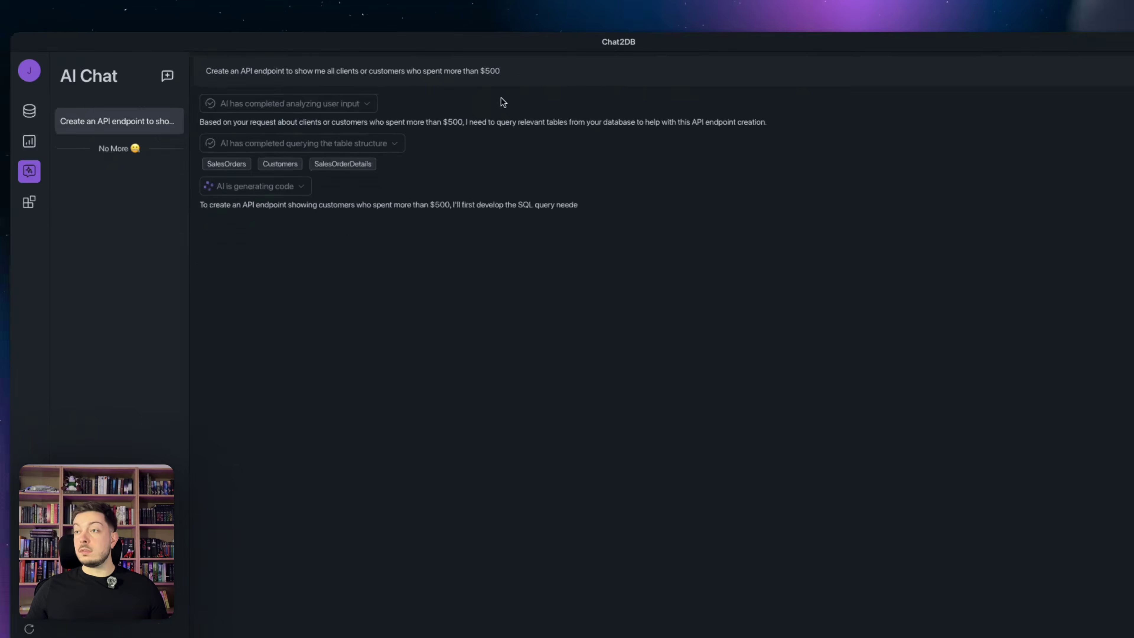
Step: Examine the structures of the referenced tables, the generated SQL query and the chart of customer spending in the AI's answer
{"action": "mouse_move", "coordinate": [230, 167]}
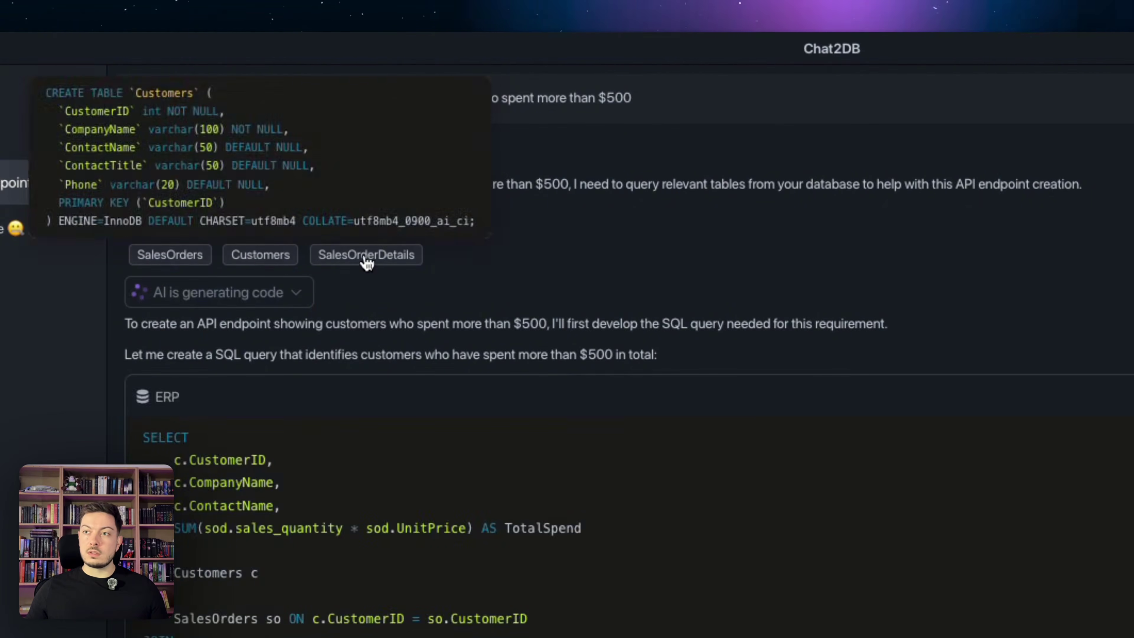
{"action": "mouse_move", "coordinate": [366, 257]}
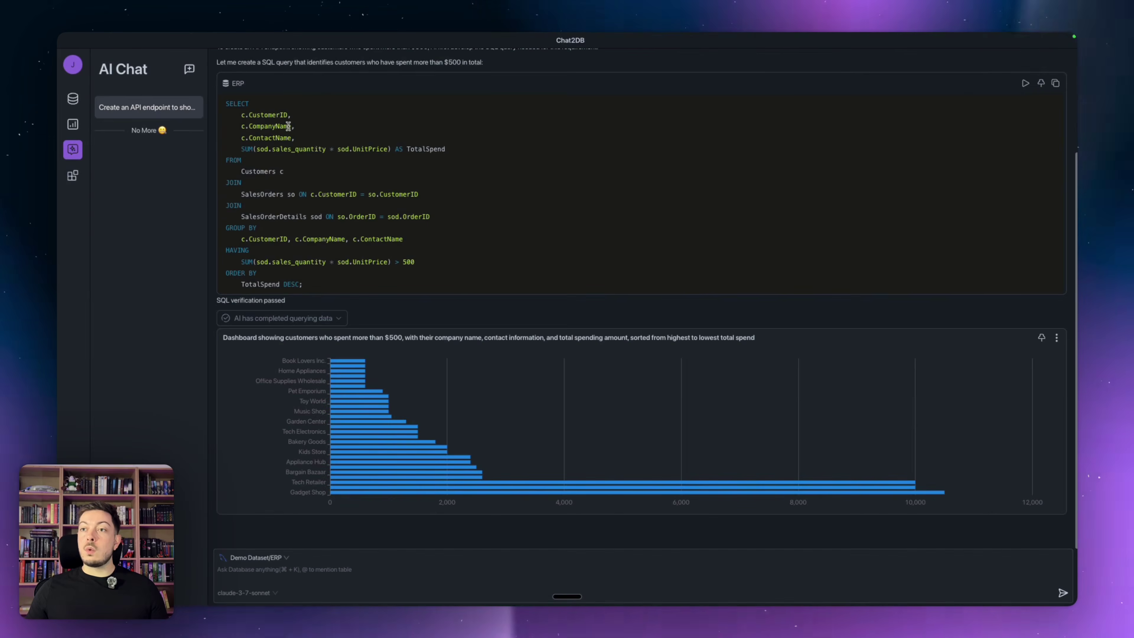
{"action": "scroll", "coordinate": [312, 160], "scroll_direction": "up", "scroll_amount": 3}
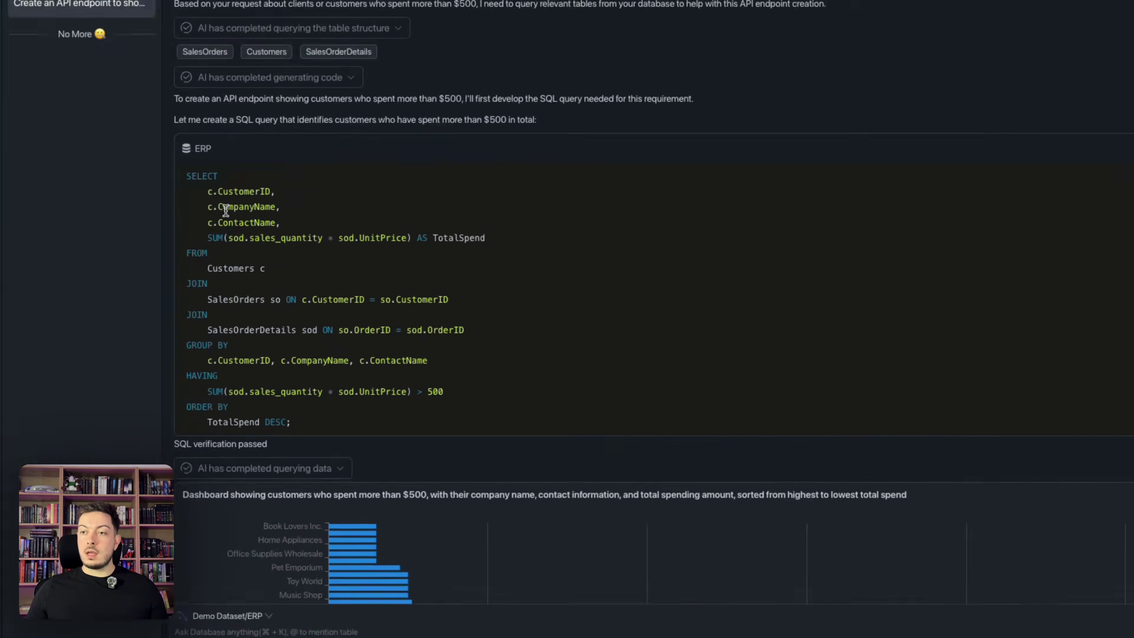
{"action": "left_click_drag", "start_coordinate": [130, 234], "coordinate": [177, 276]}
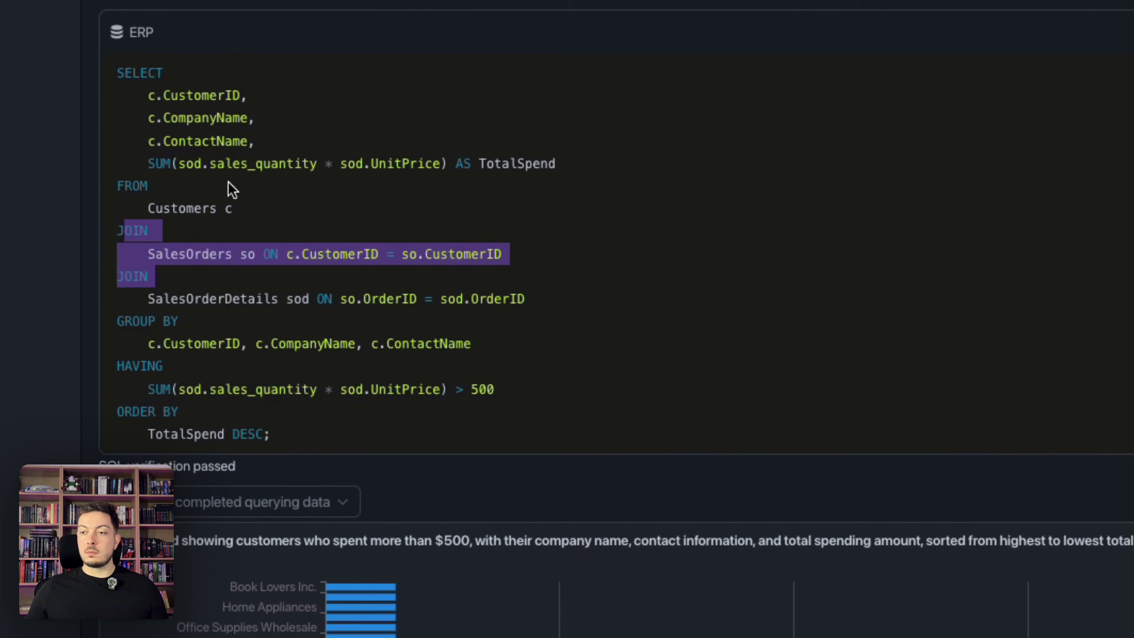
{"action": "scroll", "coordinate": [322, 364], "scroll_direction": "down", "scroll_amount": 1}
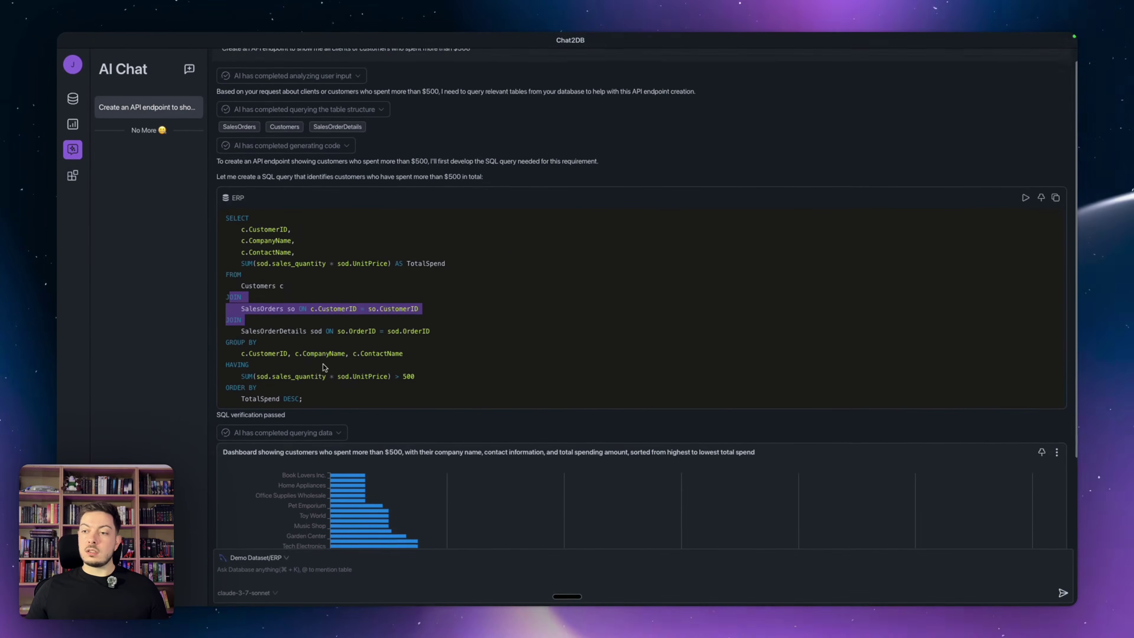
{"action": "scroll", "coordinate": [322, 364], "scroll_direction": "down", "scroll_amount": 3}
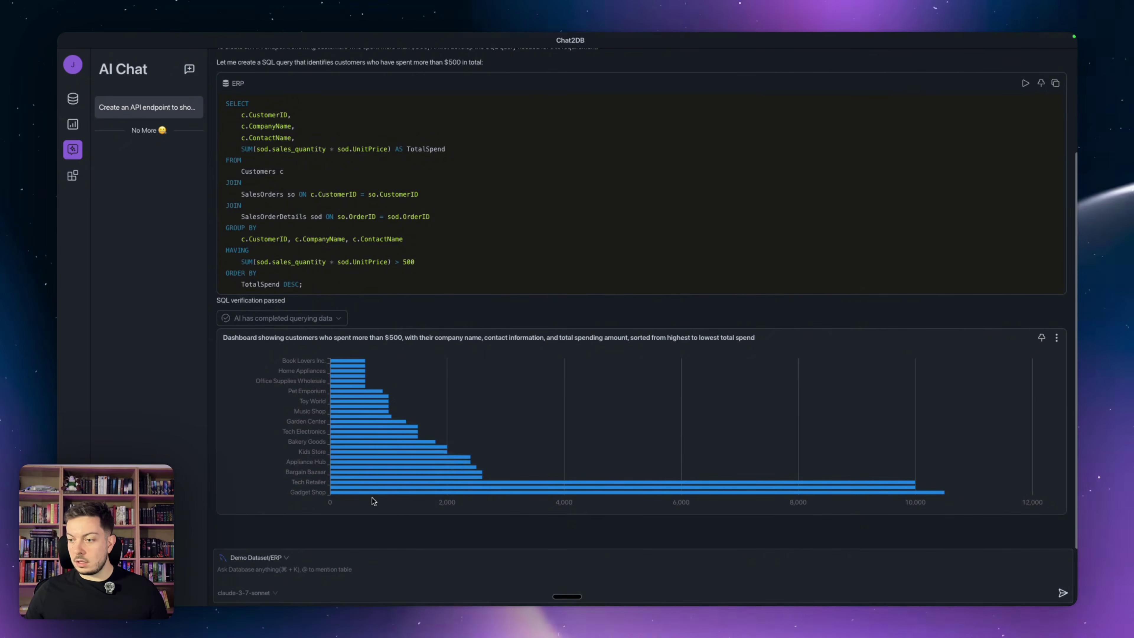
{"action": "mouse_move", "coordinate": [373, 494]}
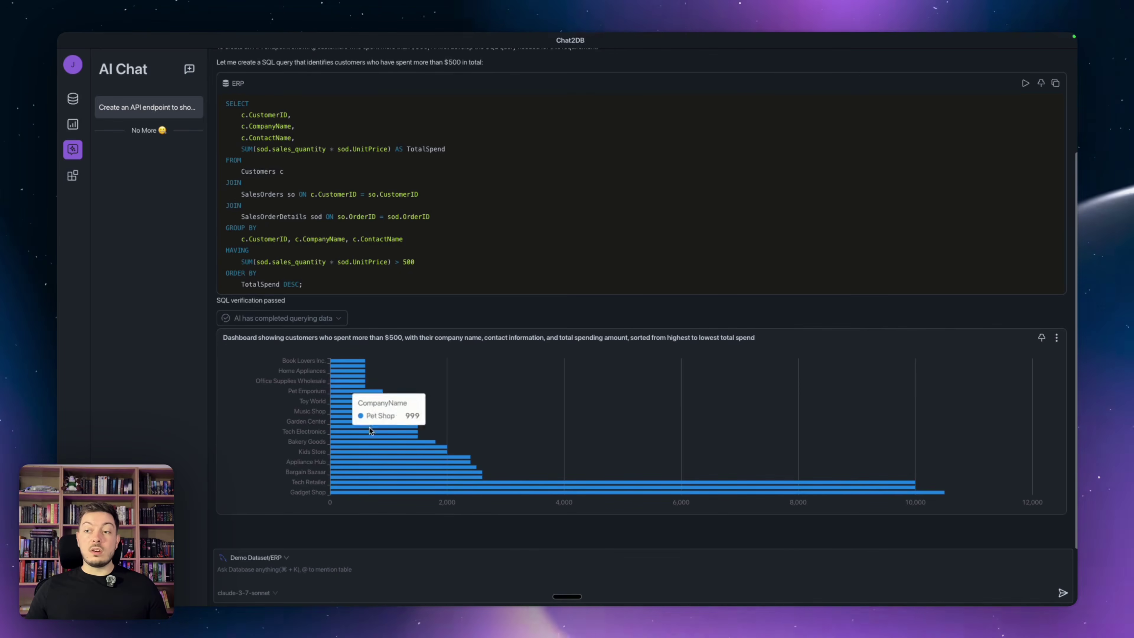
{"action": "scroll", "coordinate": [328, 270], "scroll_direction": "up", "scroll_amount": 3}
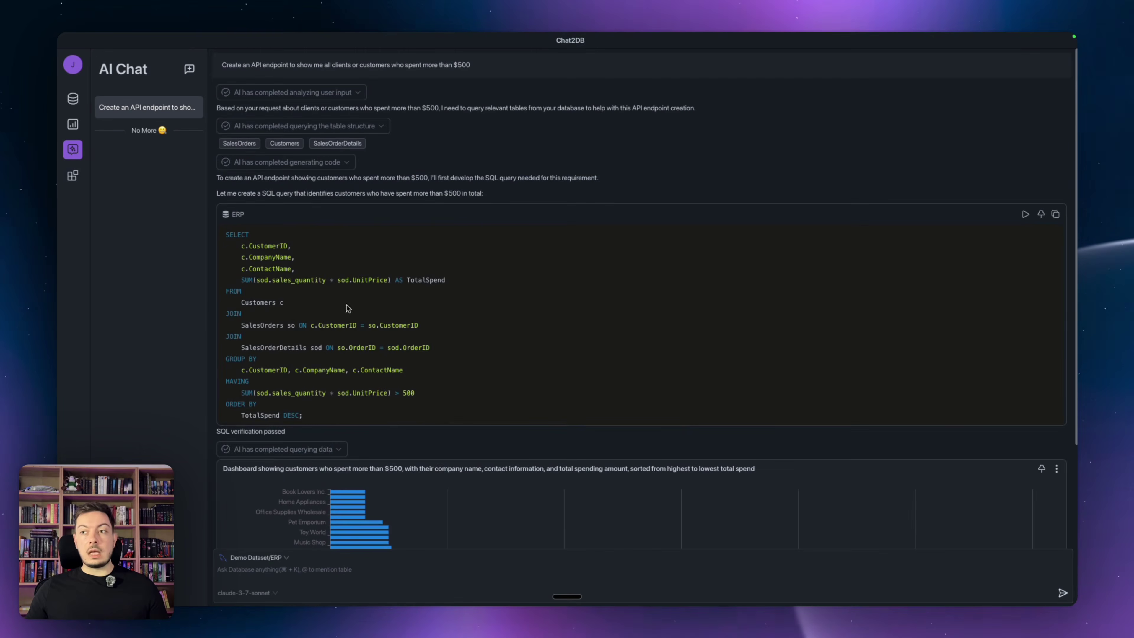
{"action": "scroll", "coordinate": [347, 322], "scroll_direction": "down", "scroll_amount": 3}
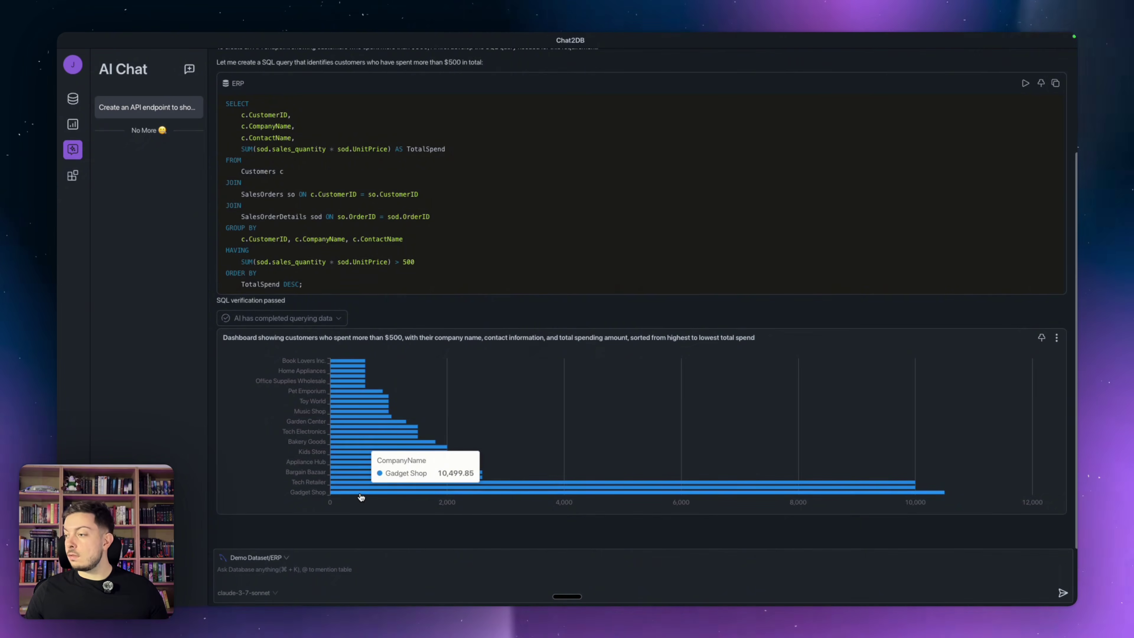
{"action": "mouse_move", "coordinate": [337, 366]}
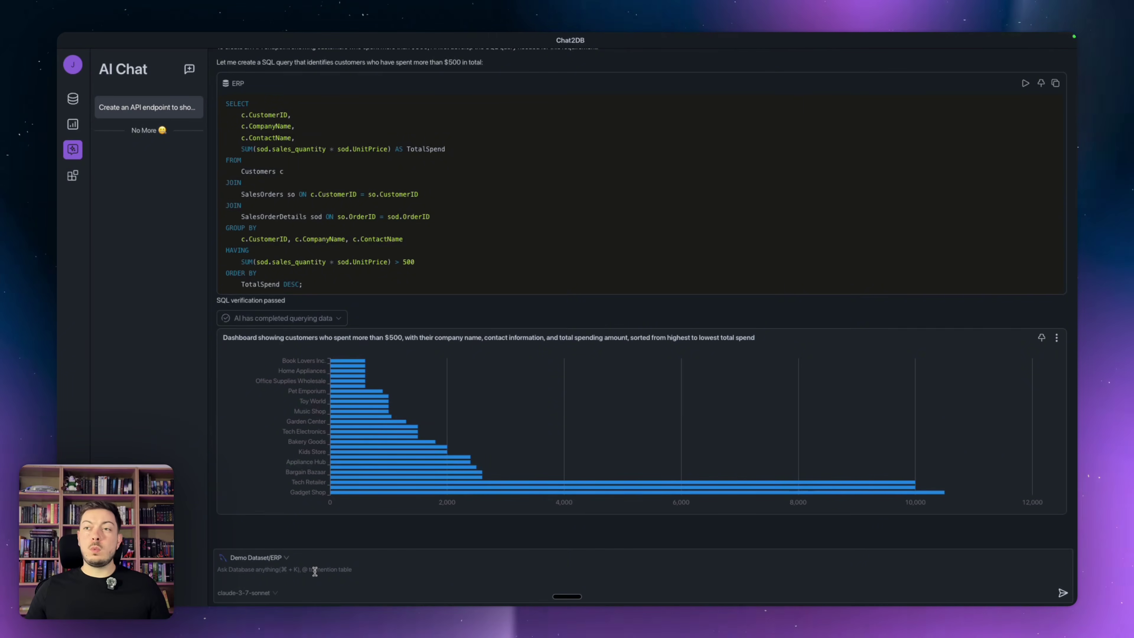
{"action": "mouse_move", "coordinate": [333, 467]}
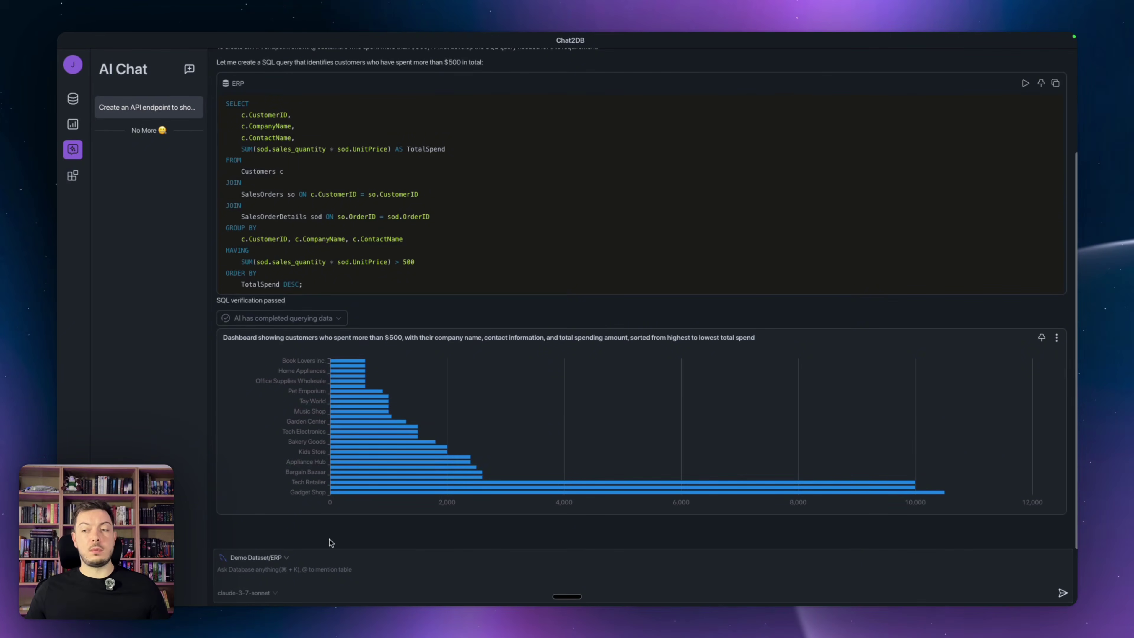
Step: Send the chat prompt "Generate a CRUD code for the `customers` table in Java" against Demo Dataset's ERP database and look over the generated code
{"action": "left_click", "coordinate": [282, 564]}
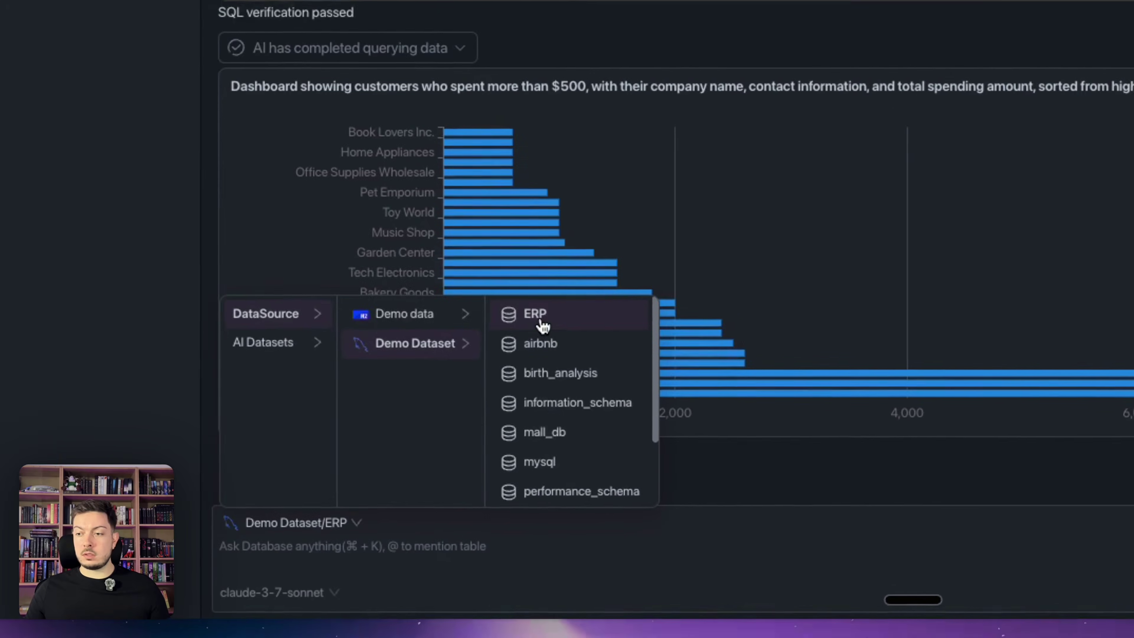
{"action": "left_click", "coordinate": [441, 565]}
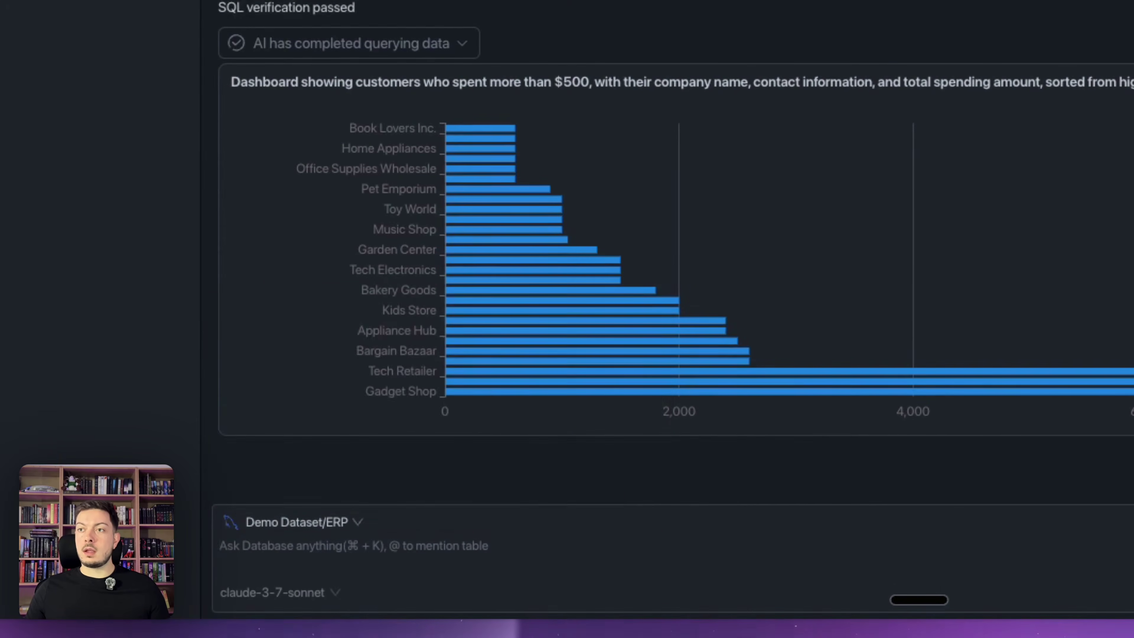
{"action": "scroll", "coordinate": [669, 268], "scroll_direction": "up", "scroll_amount": 10}
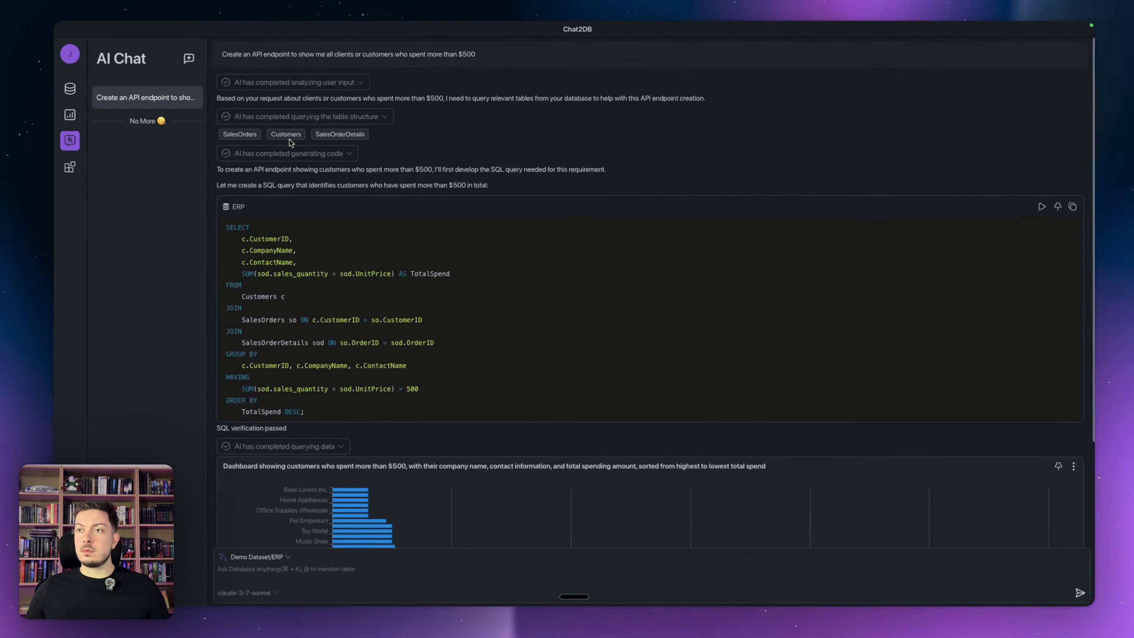
{"action": "scroll", "coordinate": [311, 213], "scroll_direction": "down", "scroll_amount": 3}
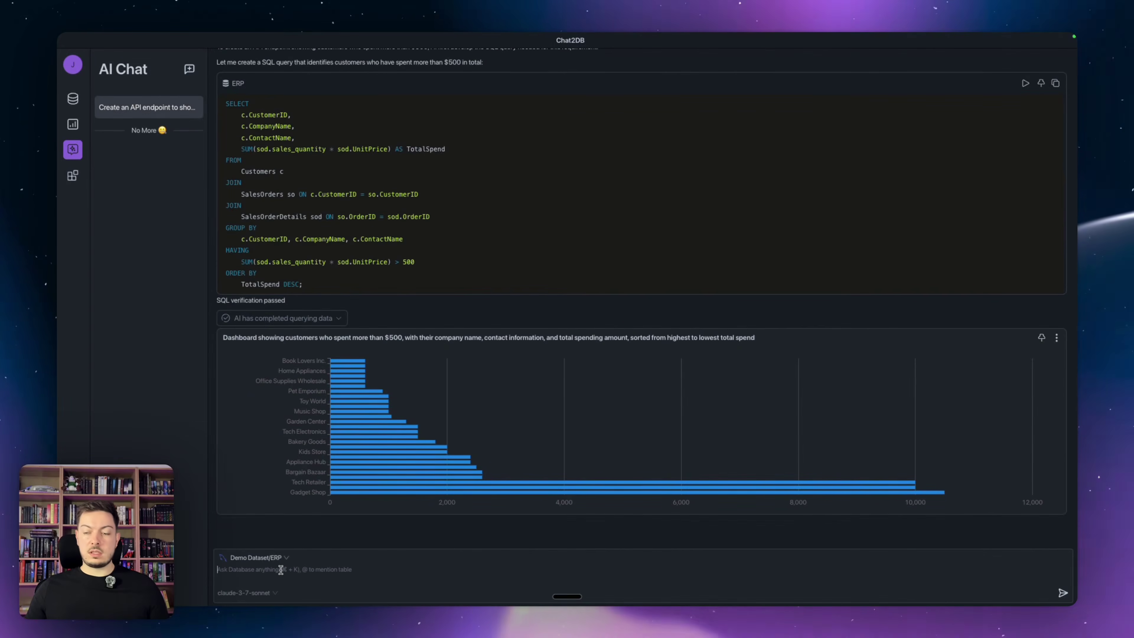
{"action": "key", "text": "fn"}
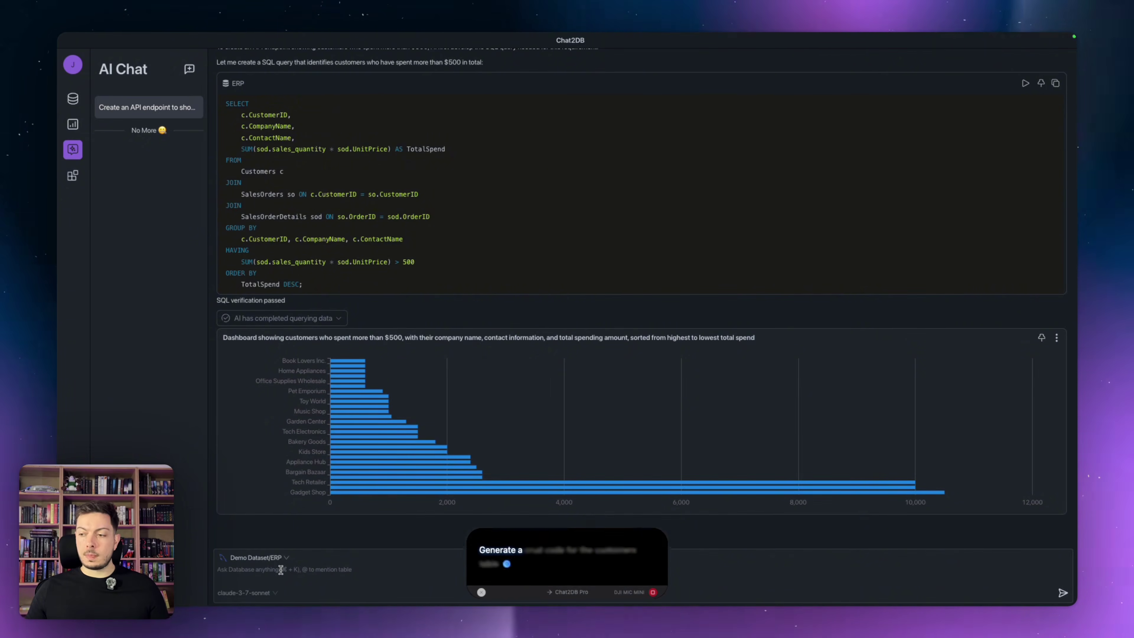
{"action": "key", "text": "fn"}
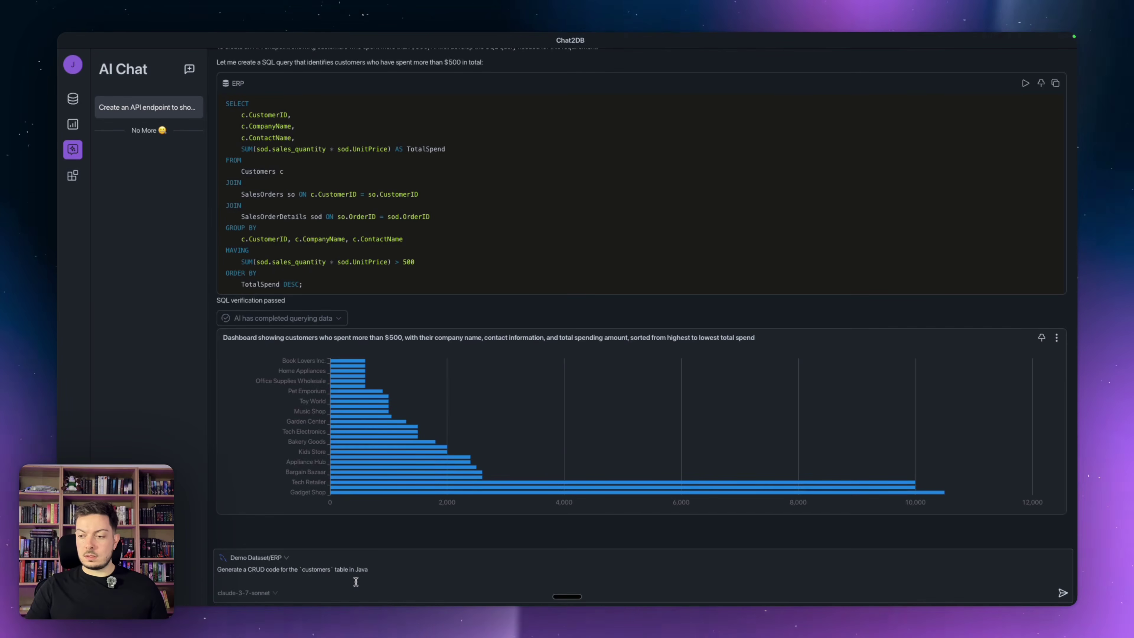
{"action": "key", "text": "Return"}
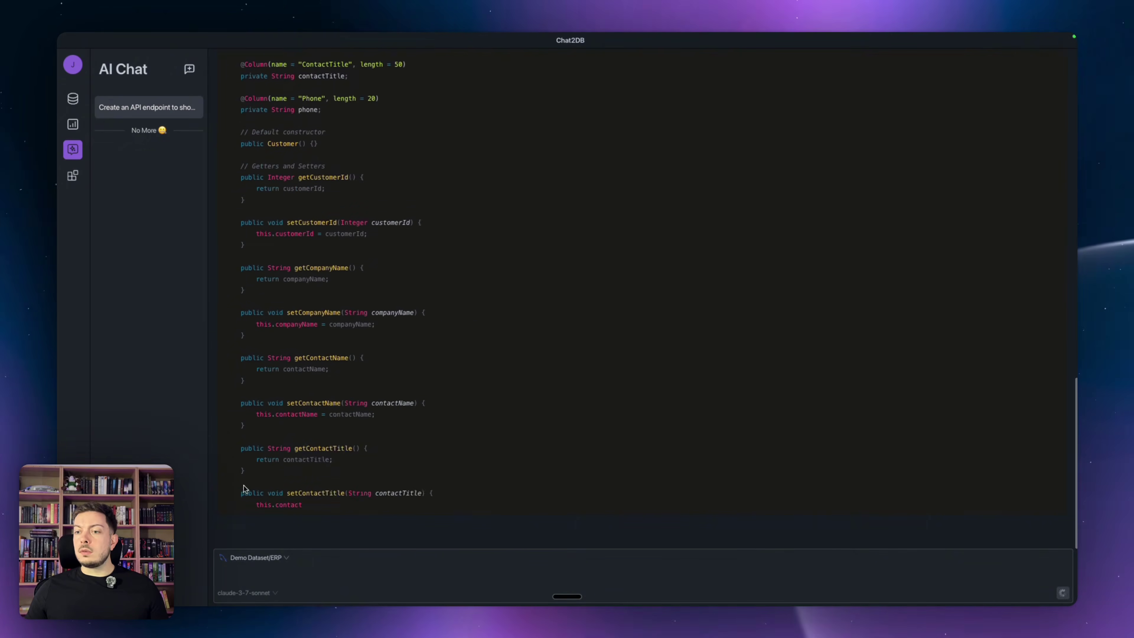
{"action": "scroll", "coordinate": [304, 192], "scroll_direction": "up", "scroll_amount": 10}
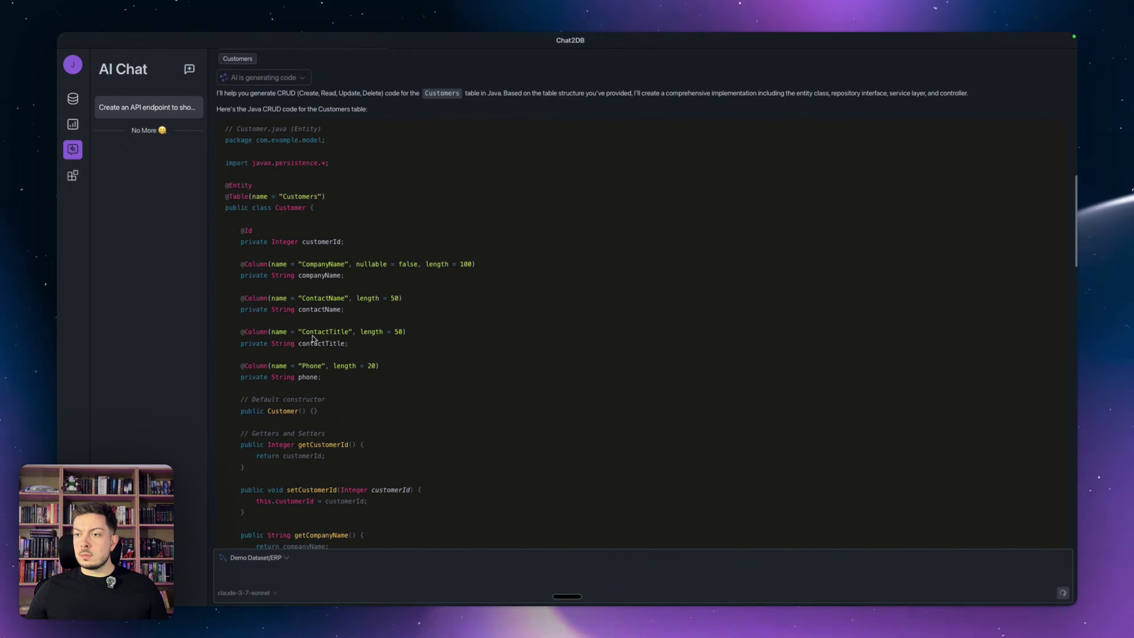
{"action": "scroll", "coordinate": [311, 333], "scroll_direction": "down", "scroll_amount": 2}
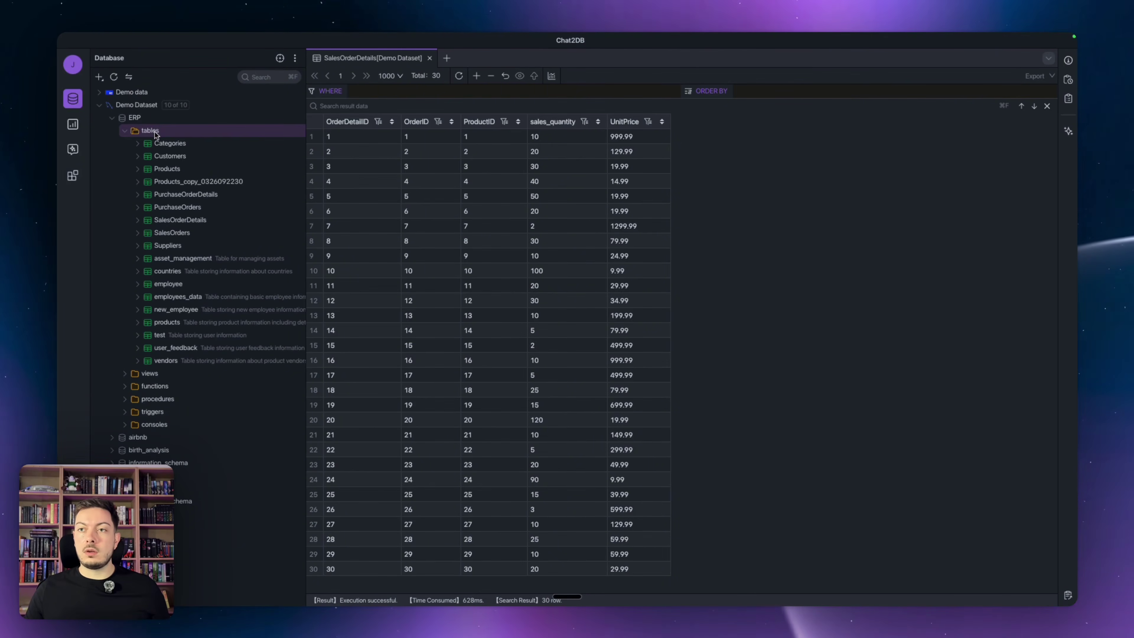
Step: Use Table Copilot to generate an Inventory table with the column Inventory_ID in the ERP database, and execute the generated SQL
{"action": "right_click", "coordinate": [154, 131]}
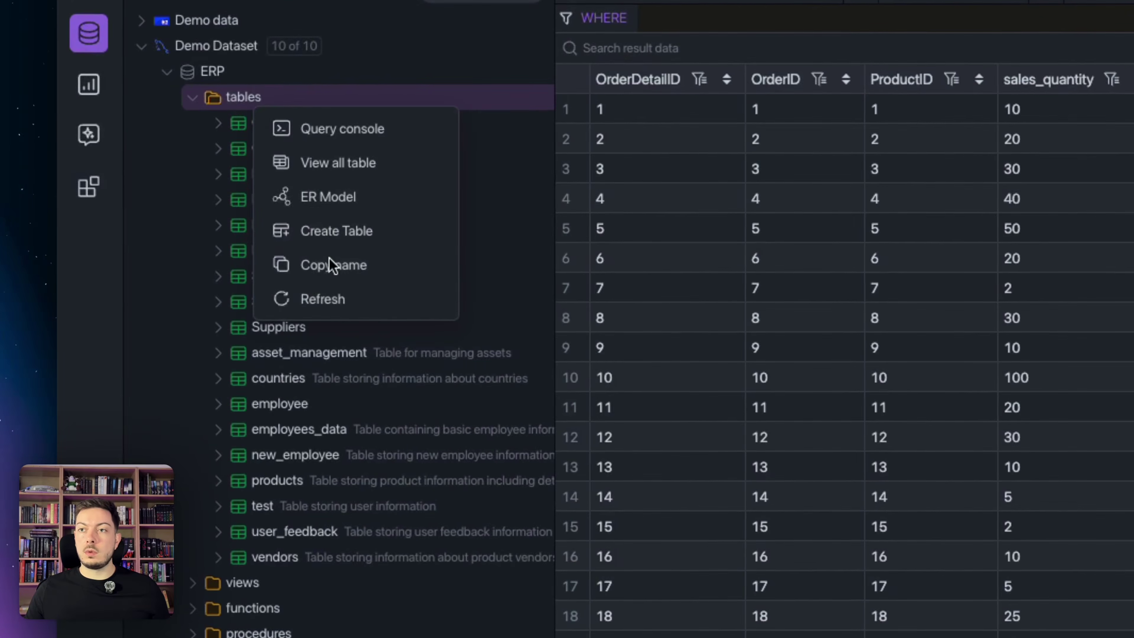
{"action": "left_click", "coordinate": [325, 233]}
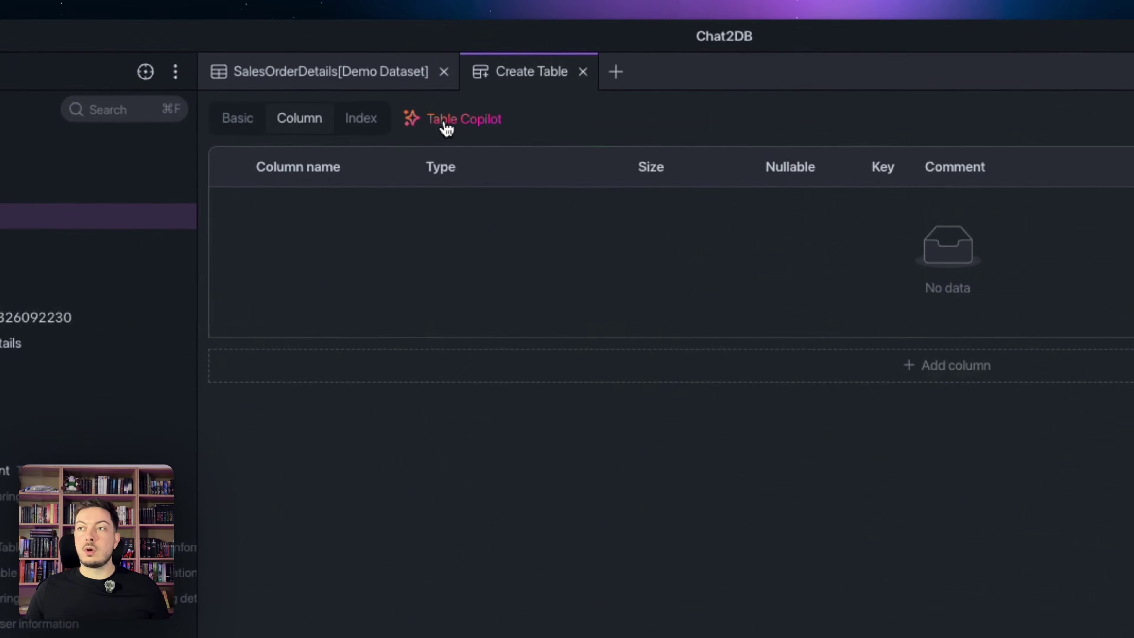
{"action": "left_click", "coordinate": [444, 125]}
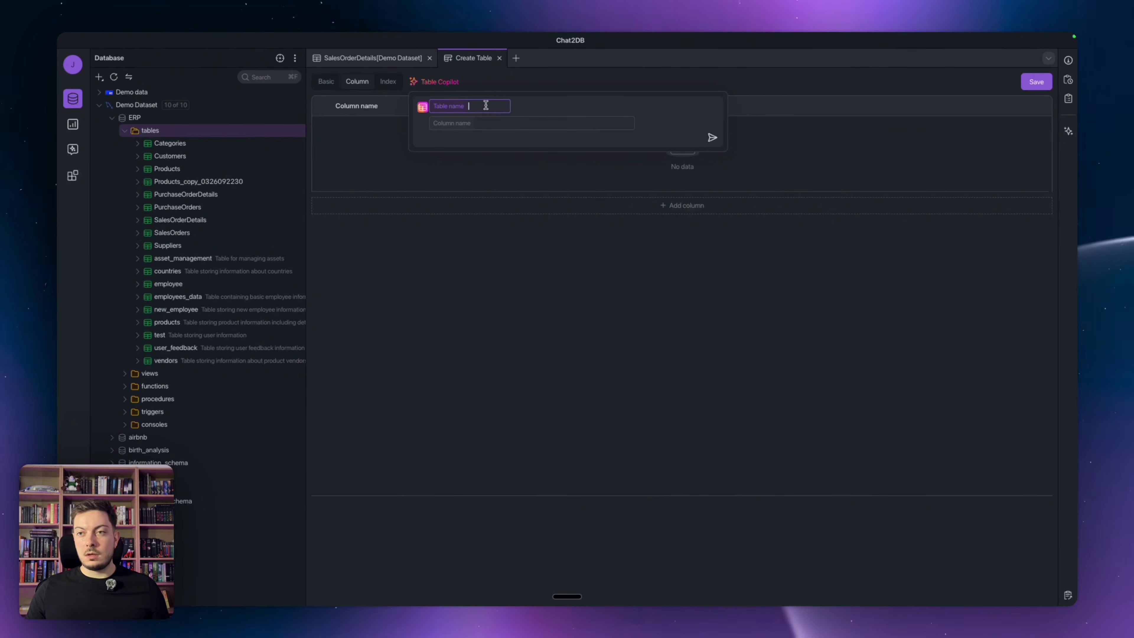
{"action": "type", "text": "Inventory"}
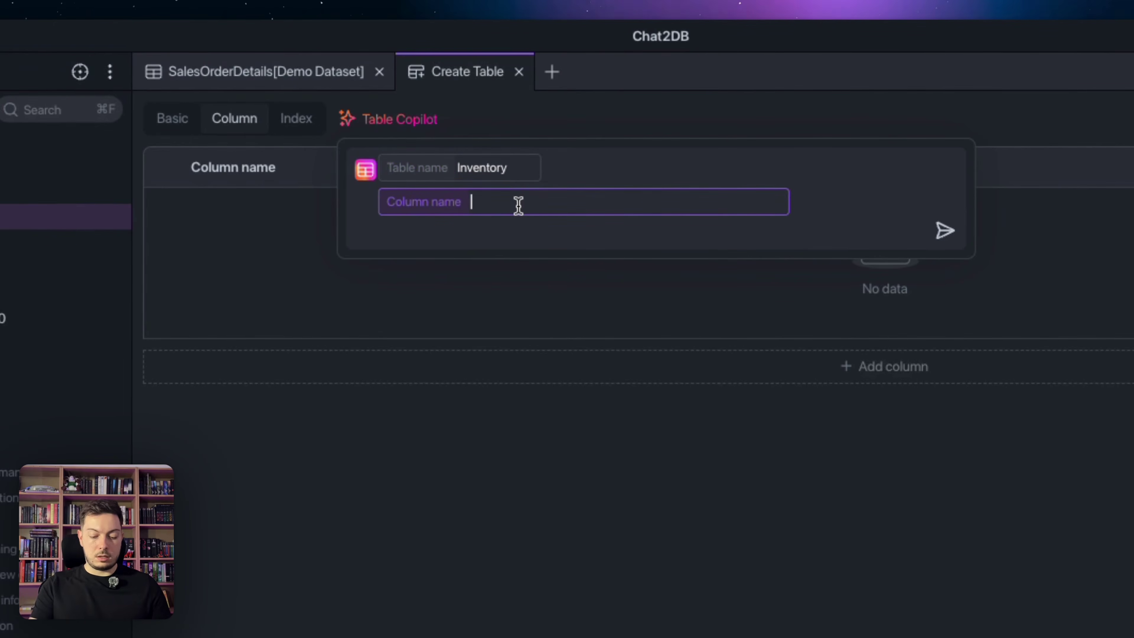
{"action": "left_click", "coordinate": [944, 236]}
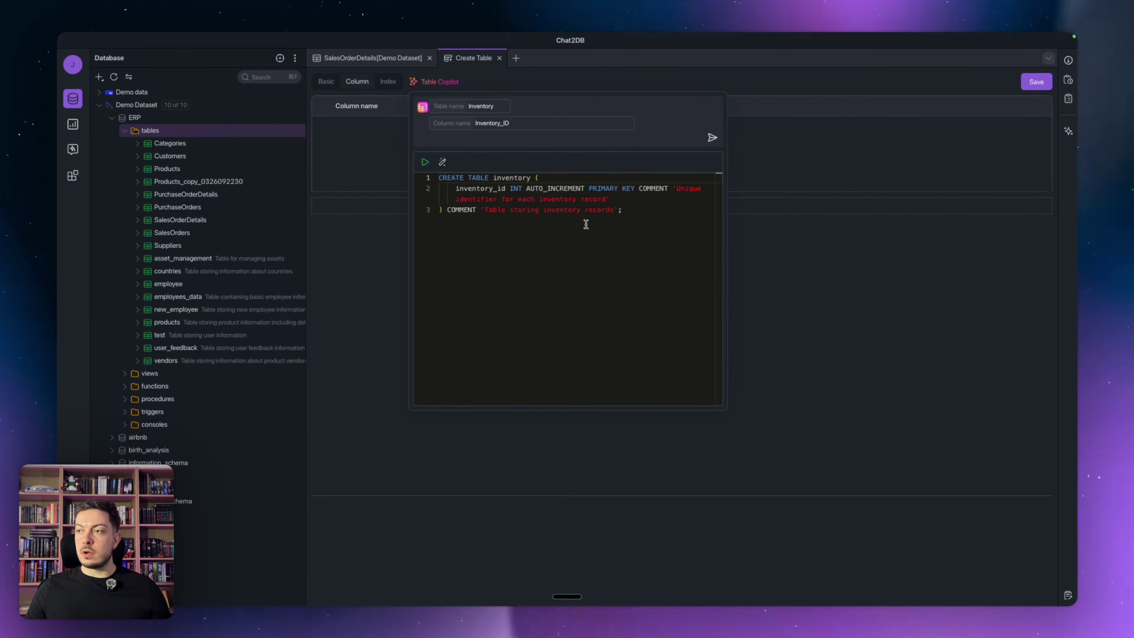
{"action": "left_click", "coordinate": [425, 164]}
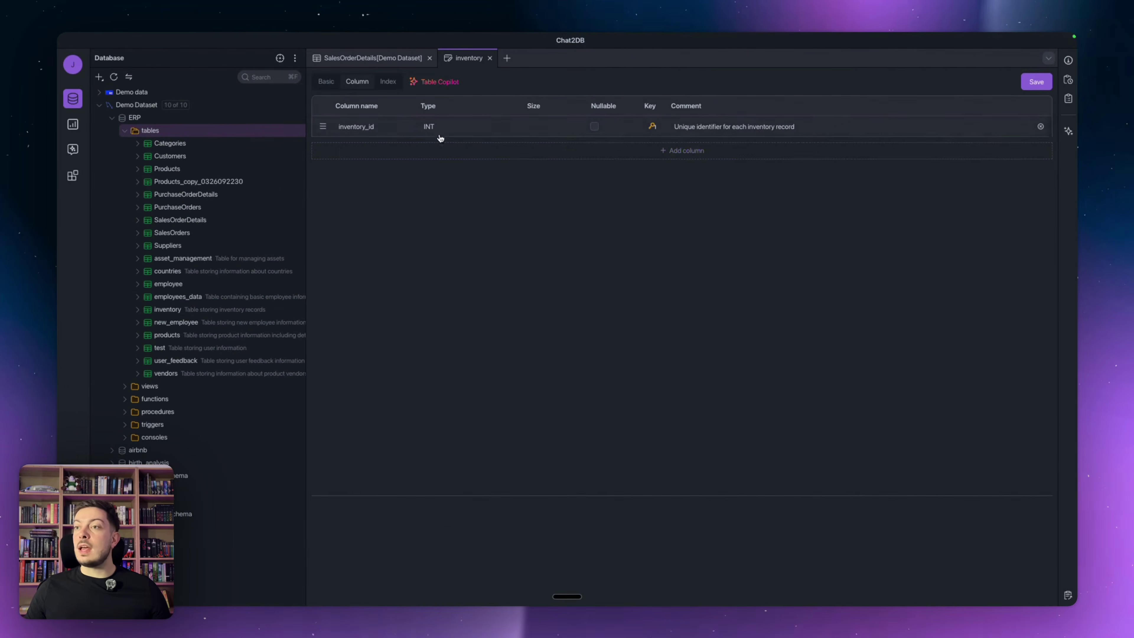
Step: Try to add a column named Product_id of type INT to the inventory table in the table editor
{"action": "left_click", "coordinate": [663, 154]}
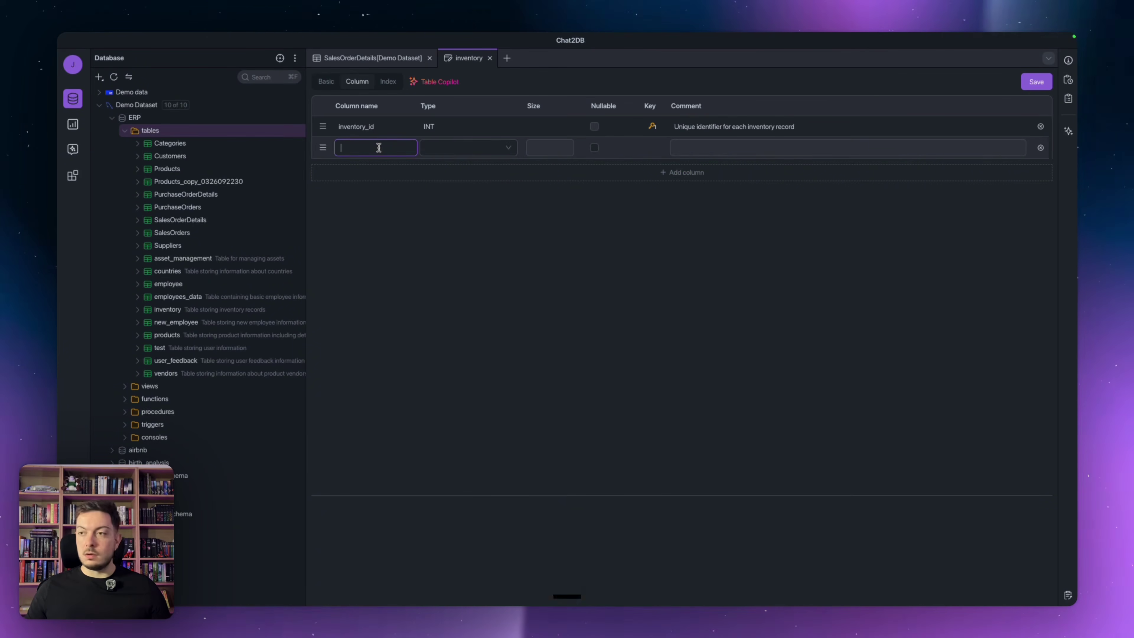
{"action": "key", "text": "alt+space"}
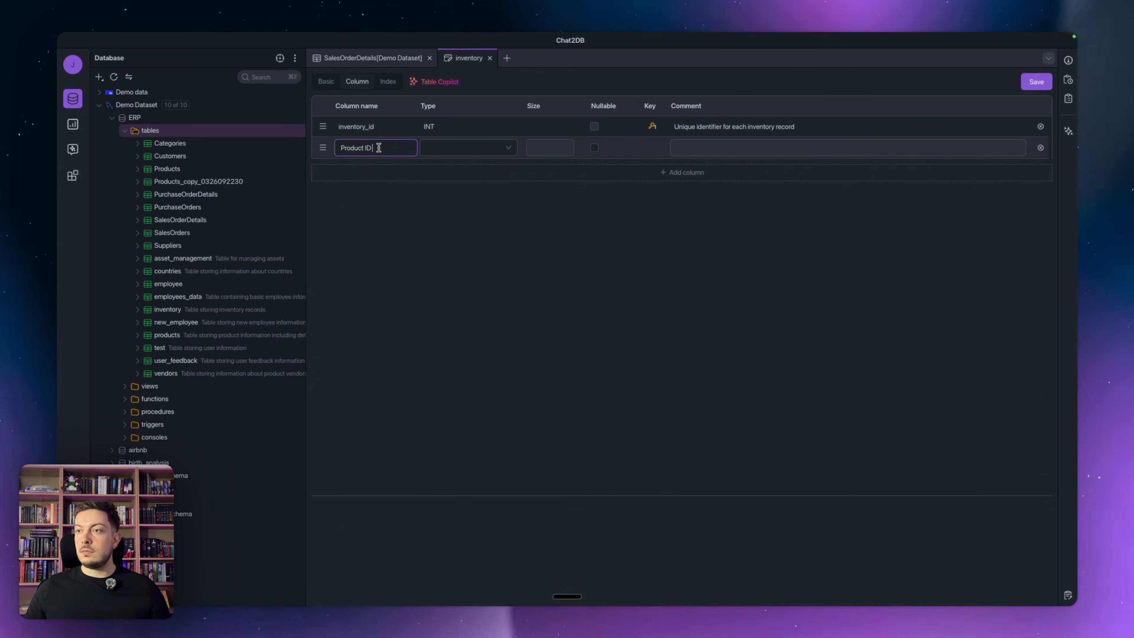
{"action": "key", "text": "BackSpace"}
{"action": "key", "text": "BackSpace"}
{"action": "key", "text": "BackSpace"}
{"action": "type", "text": "_id"}
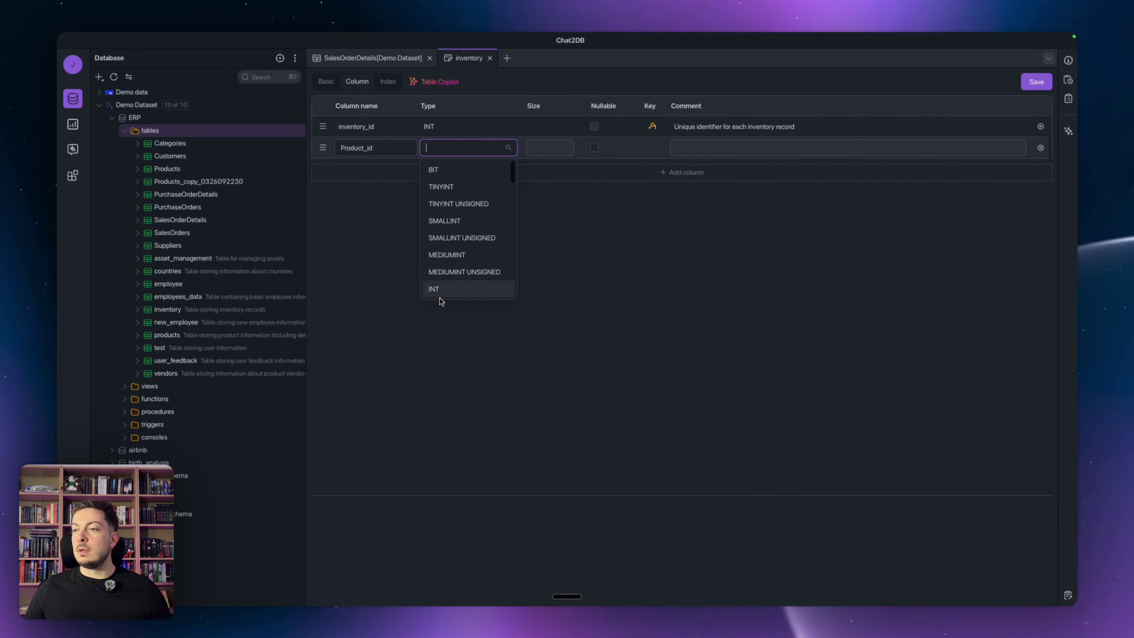
{"action": "left_click", "coordinate": [437, 289]}
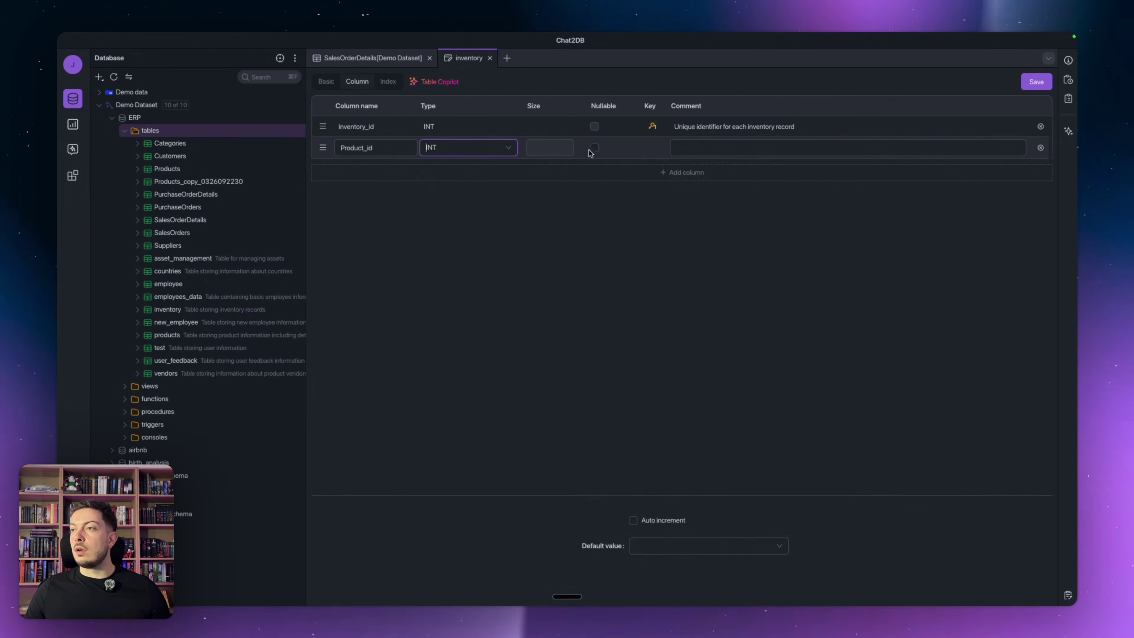
{"action": "left_click", "coordinate": [688, 149]}
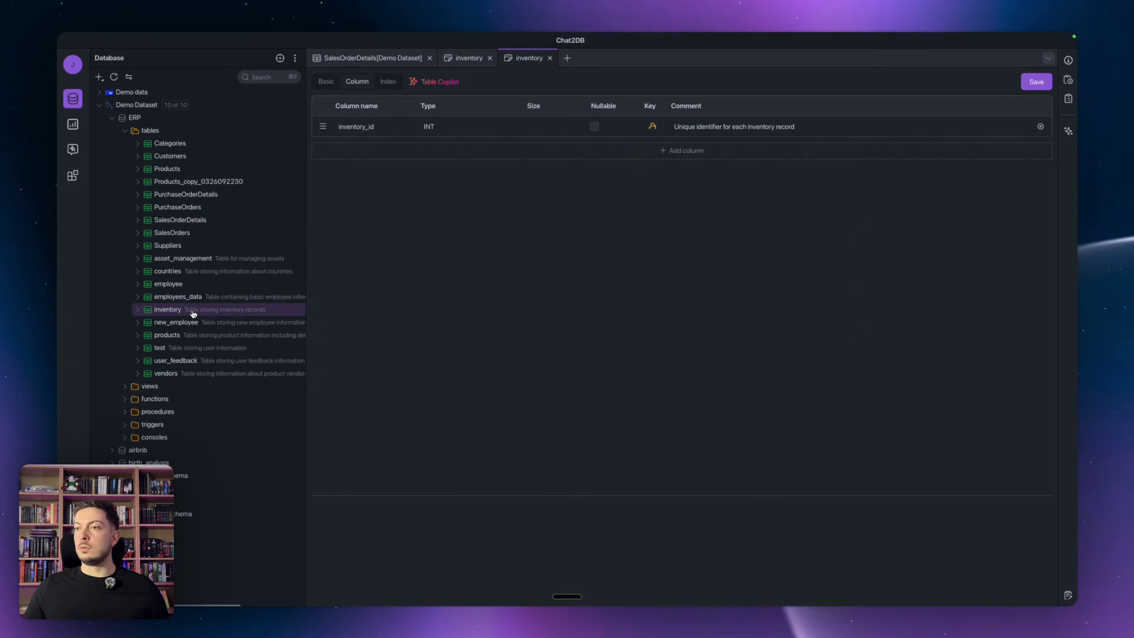
Step: In a new query console for inventory, enter an AI prompt for a product ID link plus warehouse location, quantity on hand and reorder level columns
{"action": "right_click", "coordinate": [170, 313]}
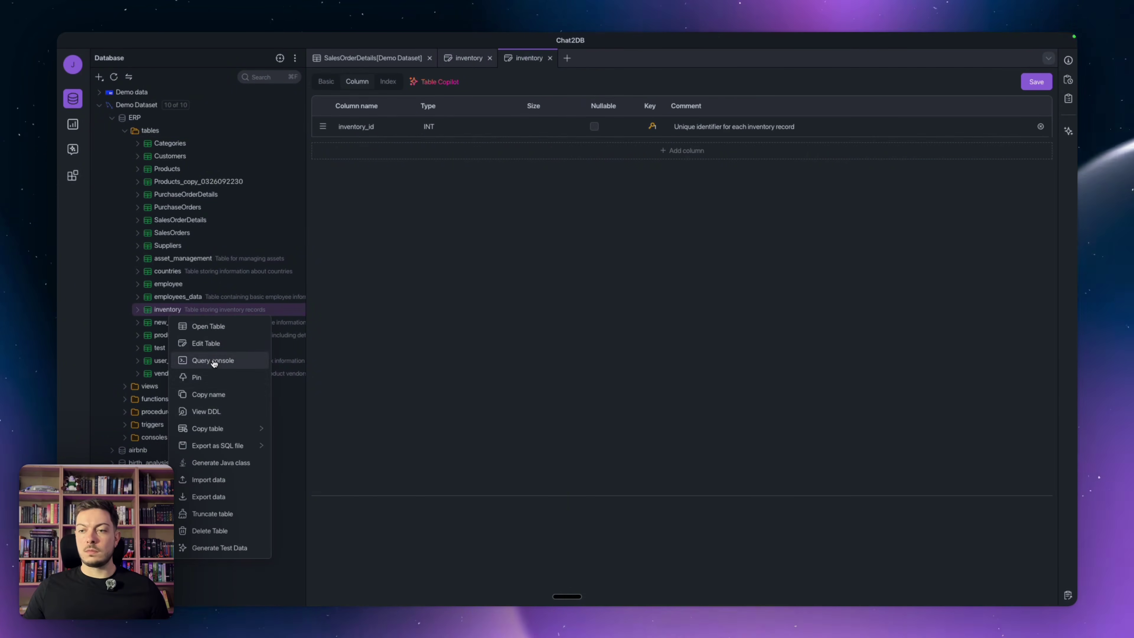
{"action": "left_click", "coordinate": [214, 362]}
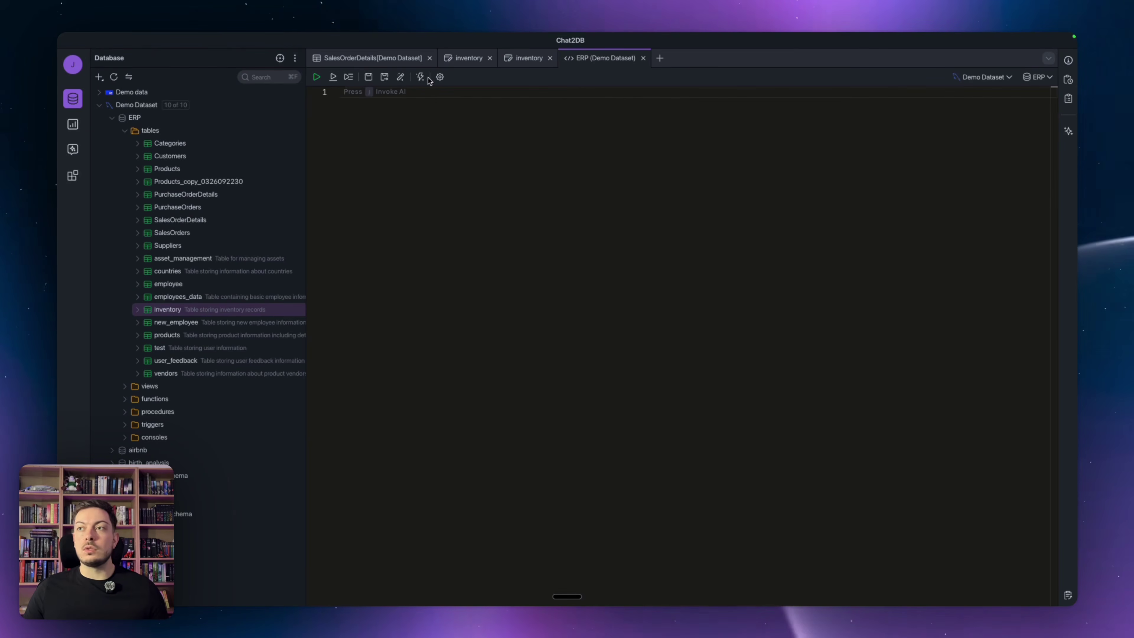
{"action": "left_click", "coordinate": [393, 95]}
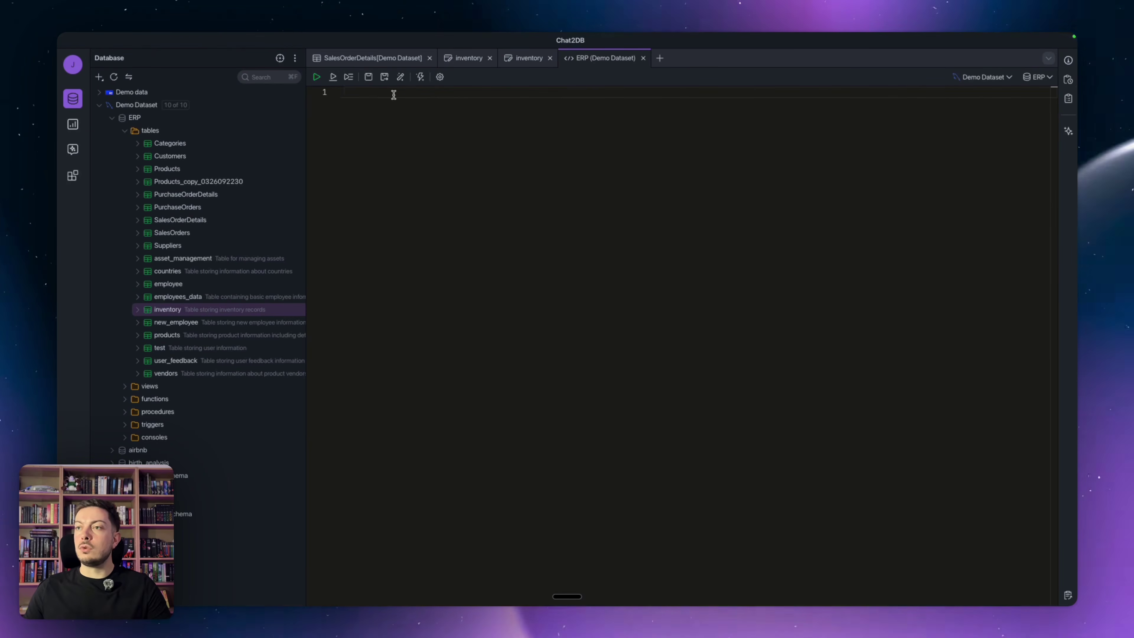
{"action": "key", "text": "slash"}
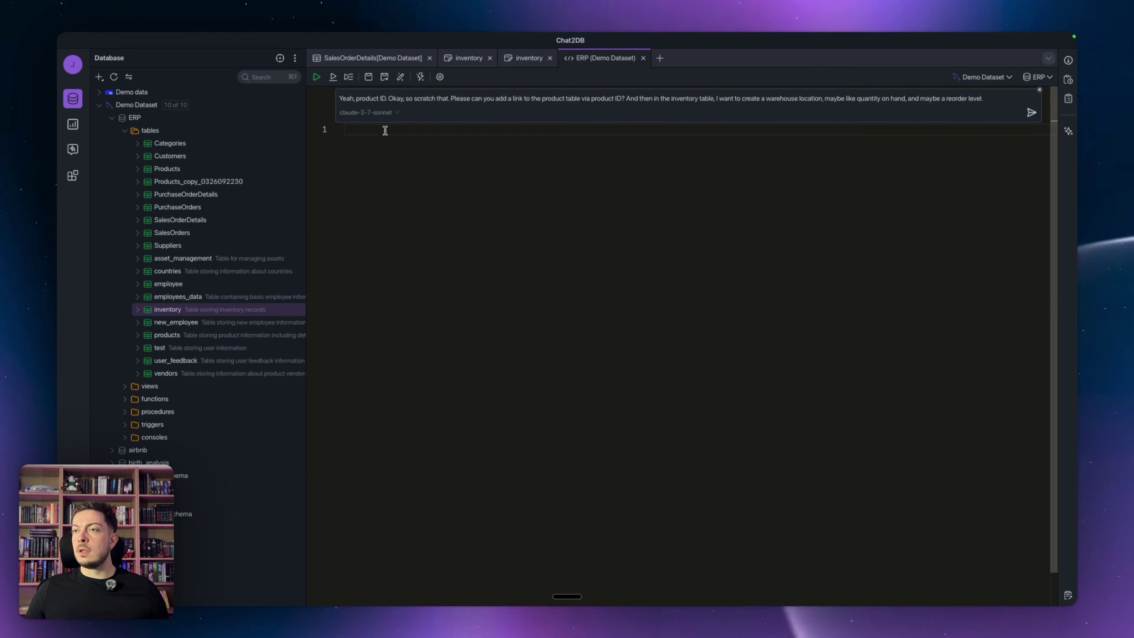
Step: Remove the filler "Yeah, product ID. Okay, so scratch that." from the AI prompt, generate the SQL and run the ALTER TABLE statement
{"action": "key", "text": "BackSpace"}
{"action": "key", "text": "BackSpace"}
{"action": "key", "text": "BackSpace"}
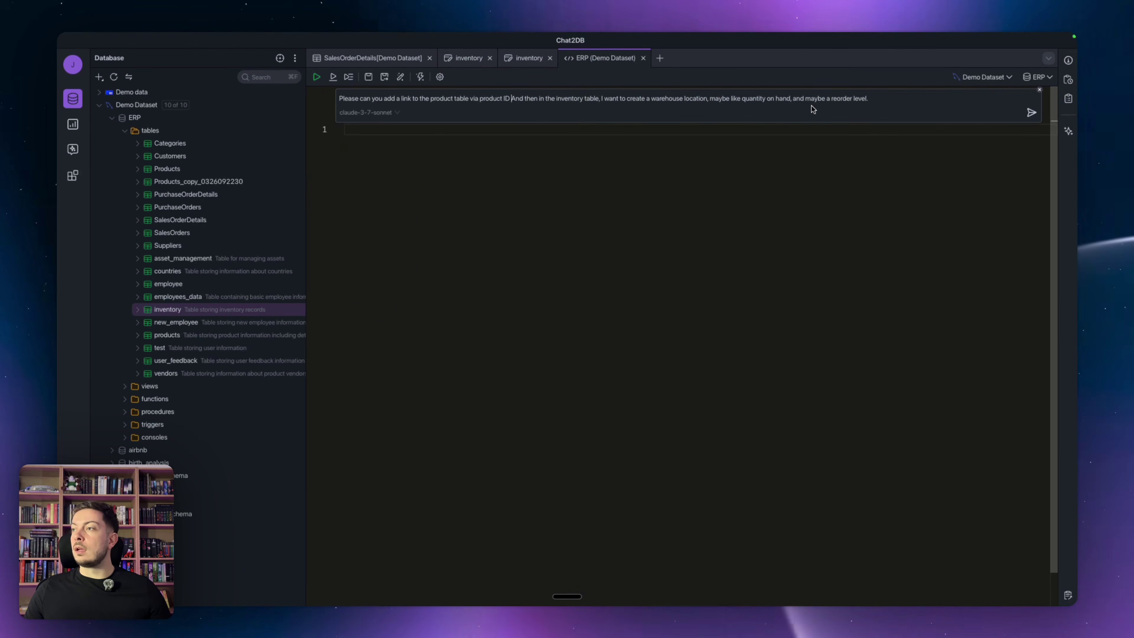
{"action": "left_click", "coordinate": [1030, 113]}
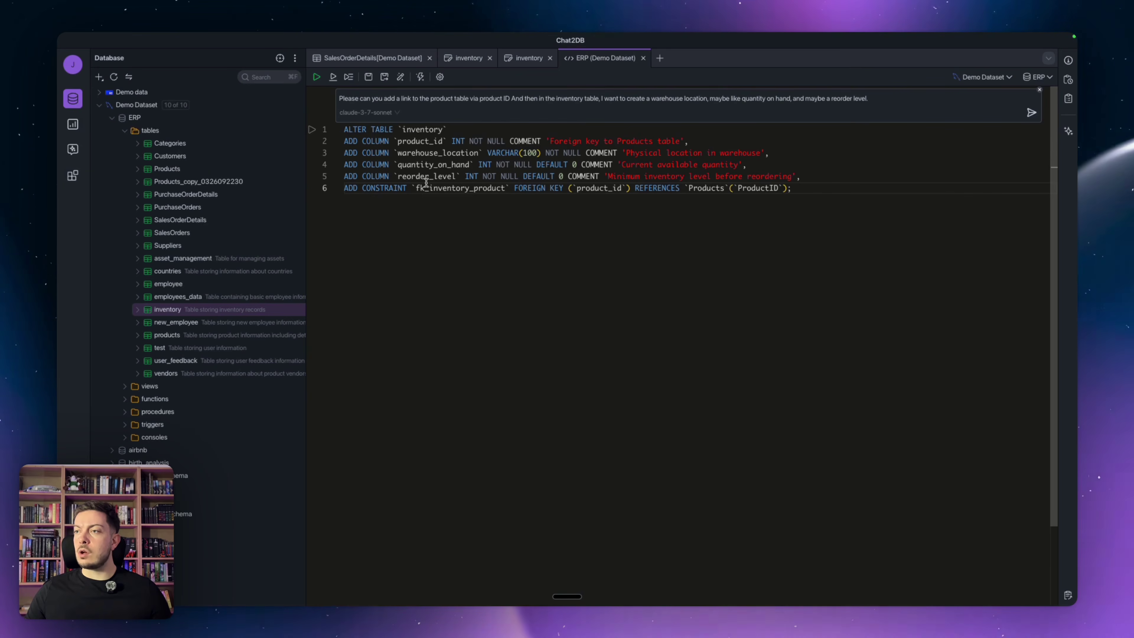
{"action": "left_click", "coordinate": [312, 131]}
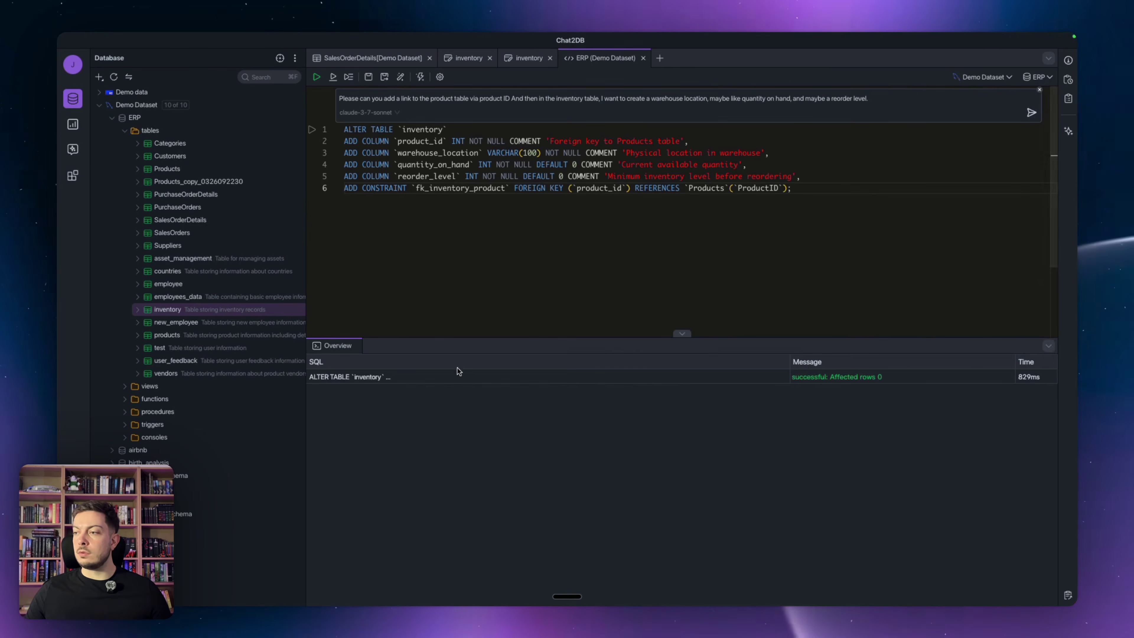
Step: Open the inventory table's data to check its columns and have the AI generate test data for the table
{"action": "double_click", "coordinate": [167, 309]}
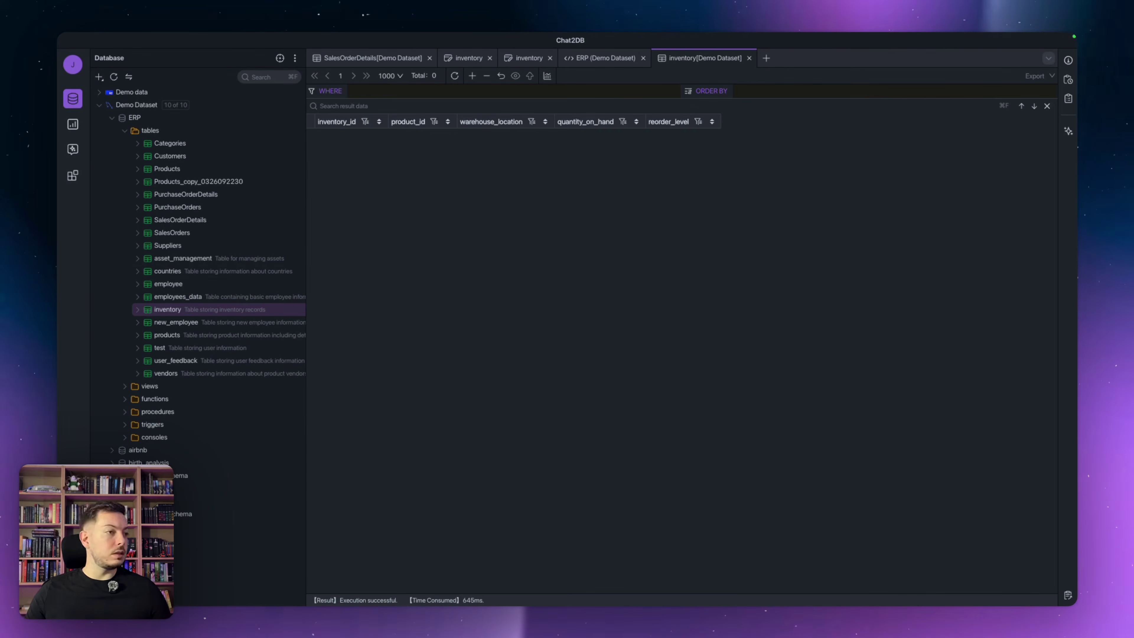
{"action": "right_click", "coordinate": [167, 310]}
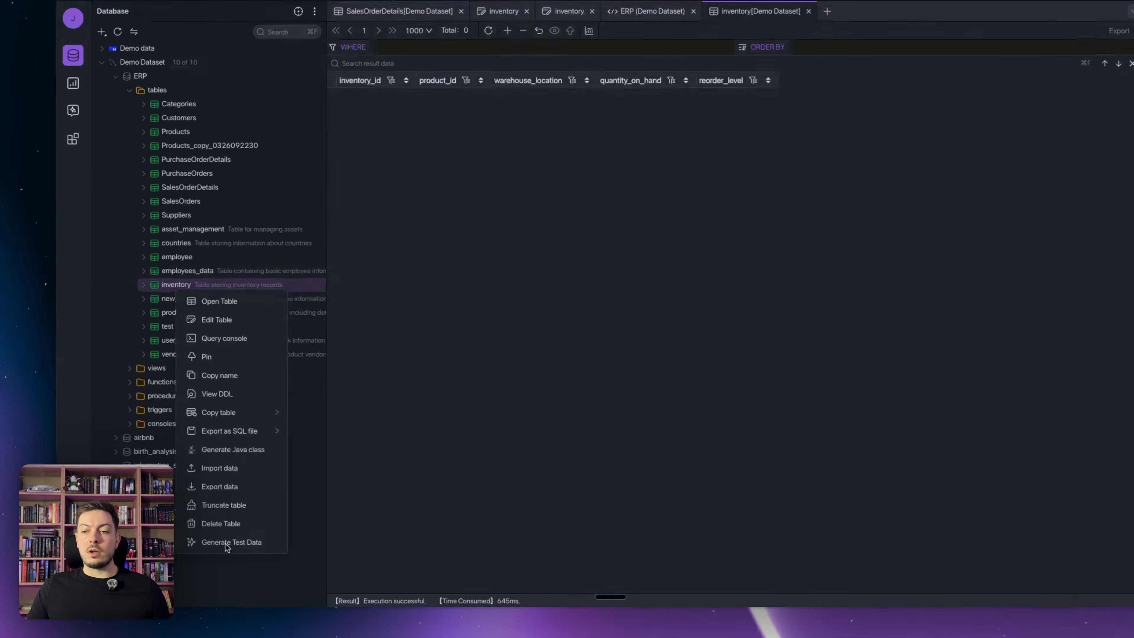
{"action": "left_click", "coordinate": [350, 507]}
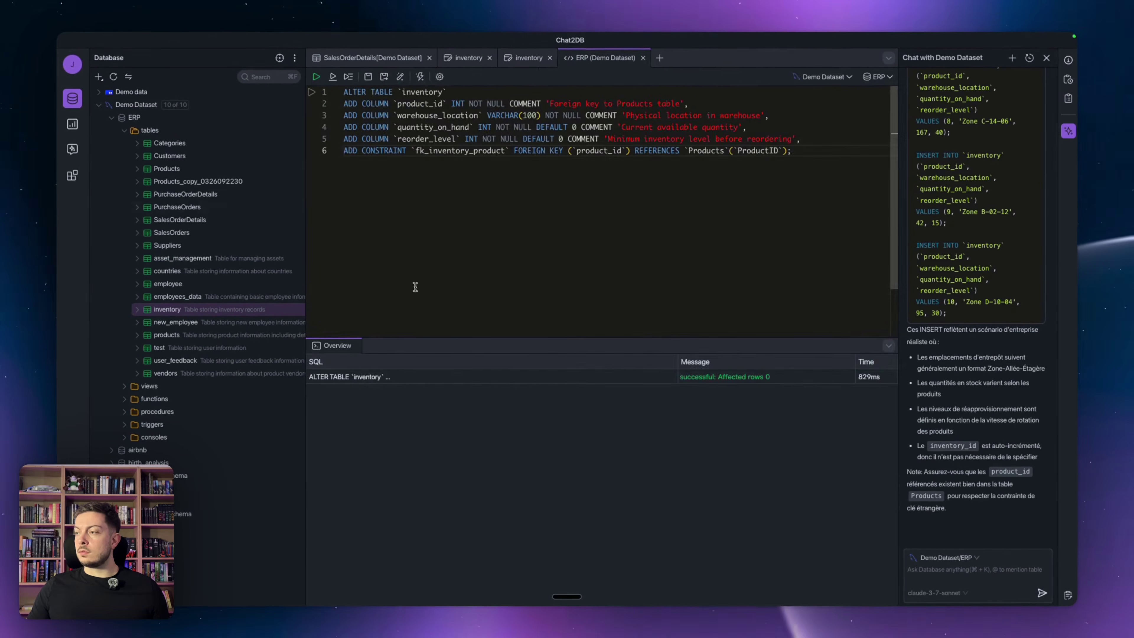
Step: Close the query console, both inventory editors and the SalesOrderDetails table, and reopen the inventory table's data
{"action": "left_click", "coordinate": [643, 59]}
{"action": "left_click", "coordinate": [549, 58]}
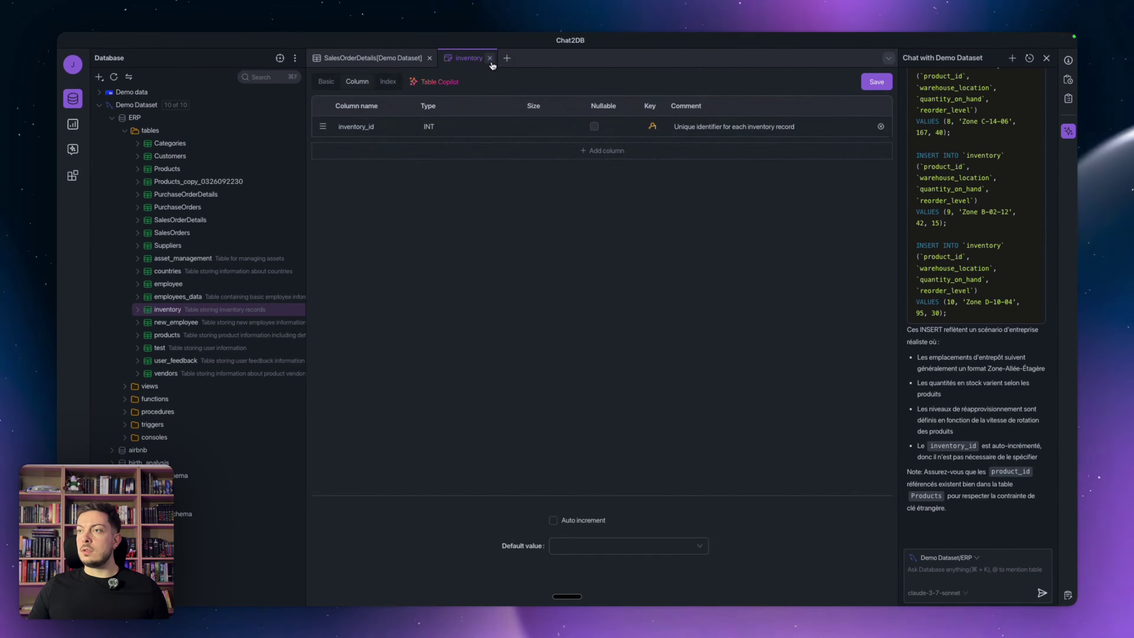
{"action": "left_click", "coordinate": [490, 58]}
{"action": "left_click", "coordinate": [429, 58]}
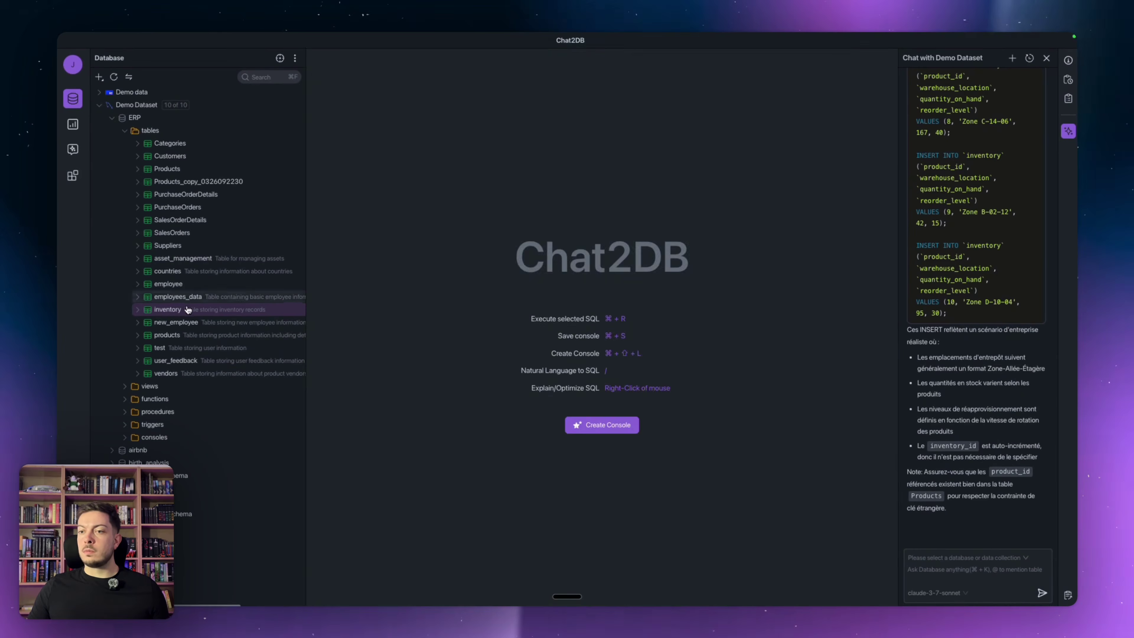
{"action": "double_click", "coordinate": [167, 312]}
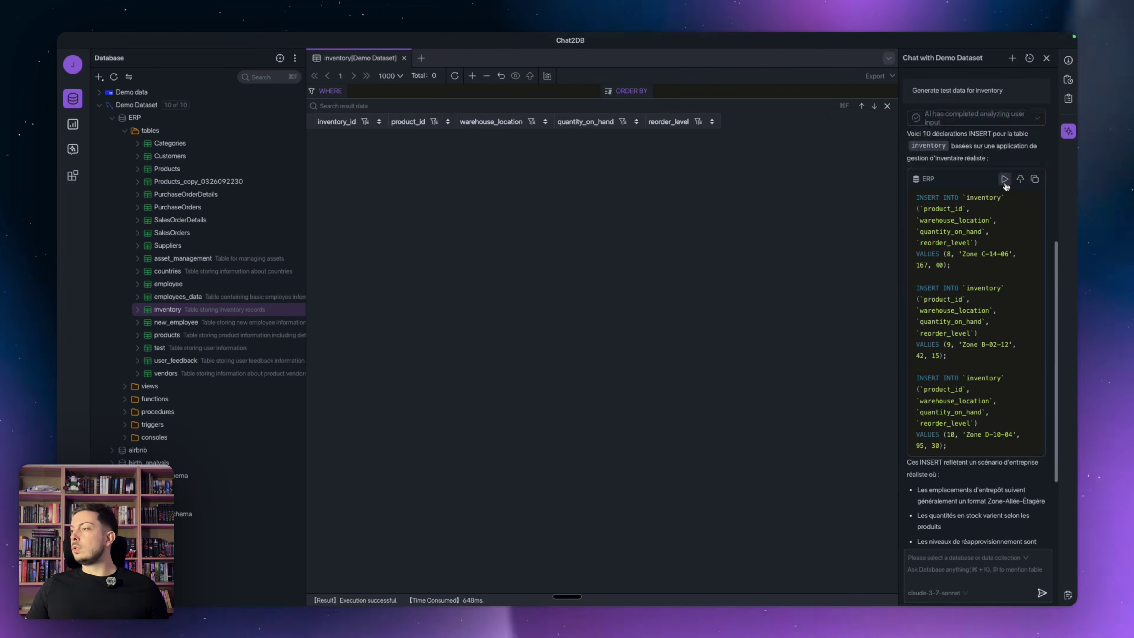
Step: Run the AI-generated INSERT statements for the inventory table and approve the database modification
{"action": "scroll", "coordinate": [977, 250], "scroll_direction": "up", "scroll_amount": 3}
{"action": "left_click", "coordinate": [1004, 178]}
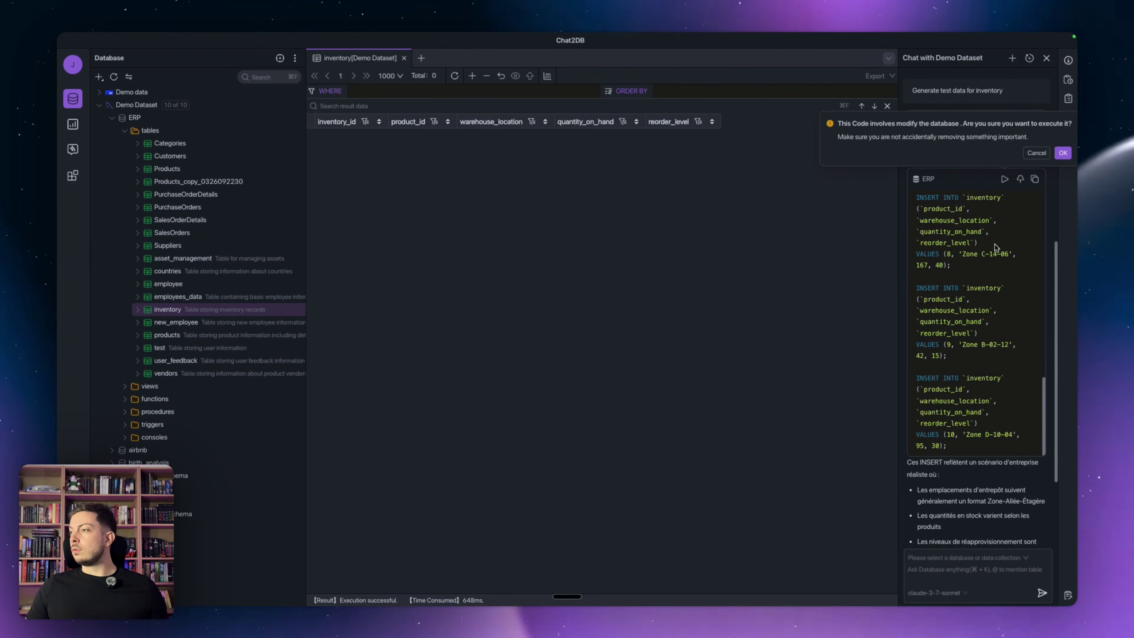
{"action": "left_click", "coordinate": [1063, 153]}
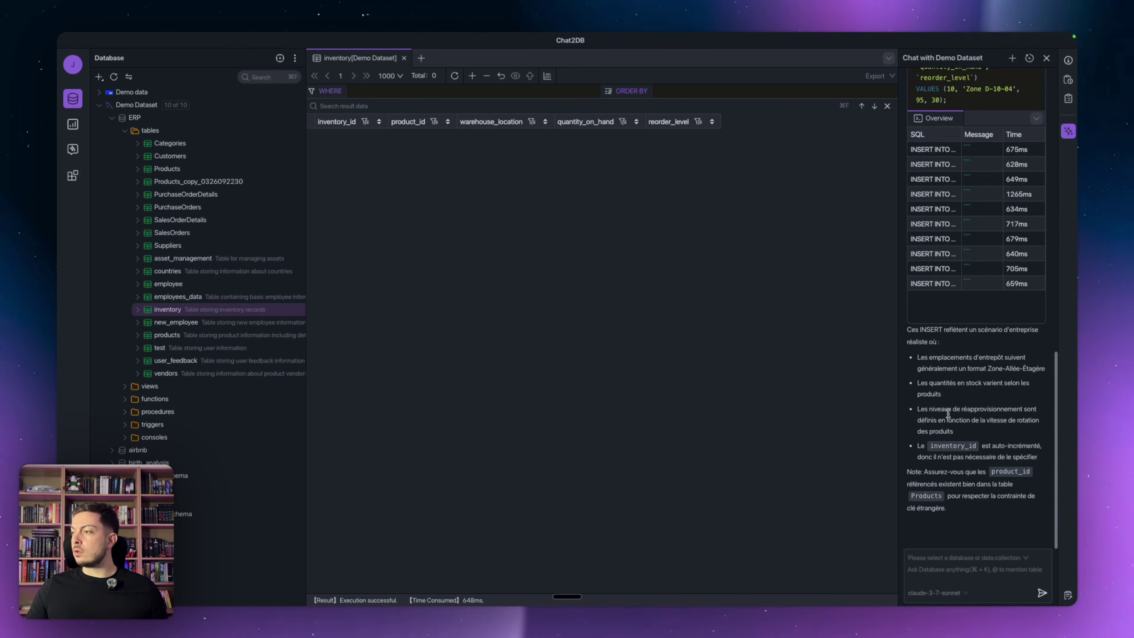
Step: Close the inventory table's data and reopen it to check the inserted rows
{"action": "left_click", "coordinate": [404, 58]}
{"action": "double_click", "coordinate": [199, 309]}
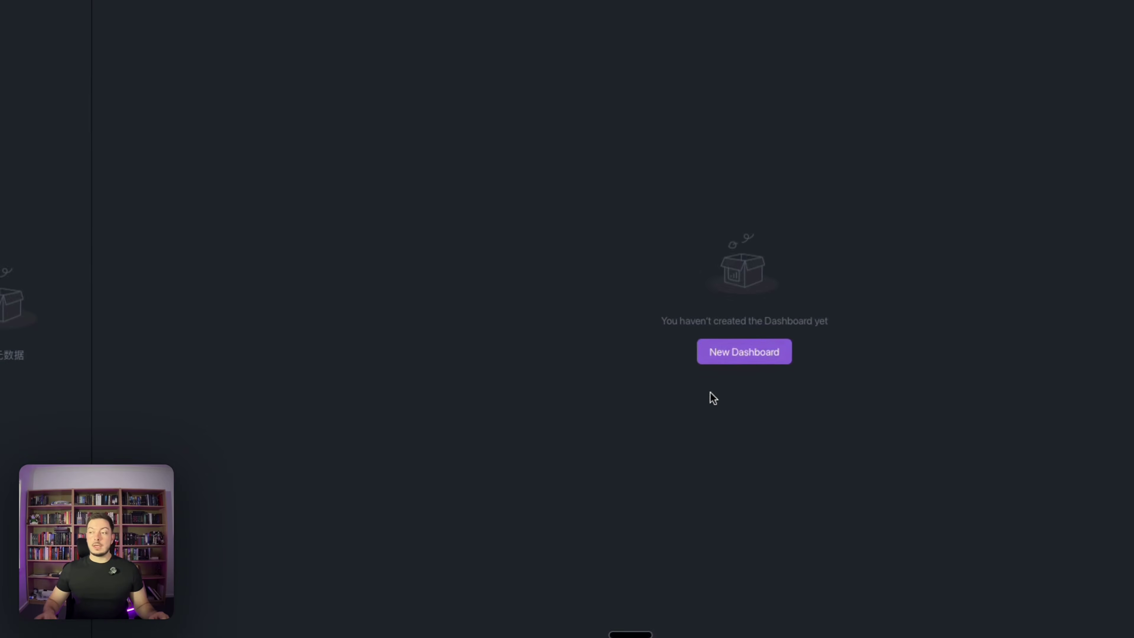
Step: Create a dashboard named Demo with no description and the refresh rule set to No regular refresh
{"action": "left_click", "coordinate": [743, 352]}
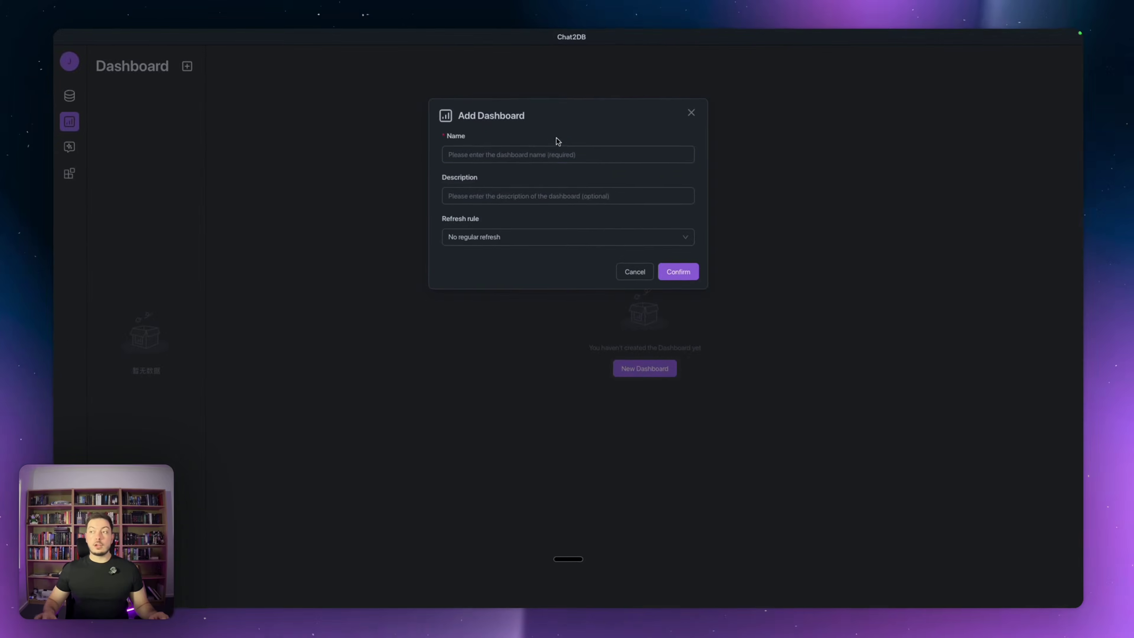
{"action": "type", "text": "Demo"}
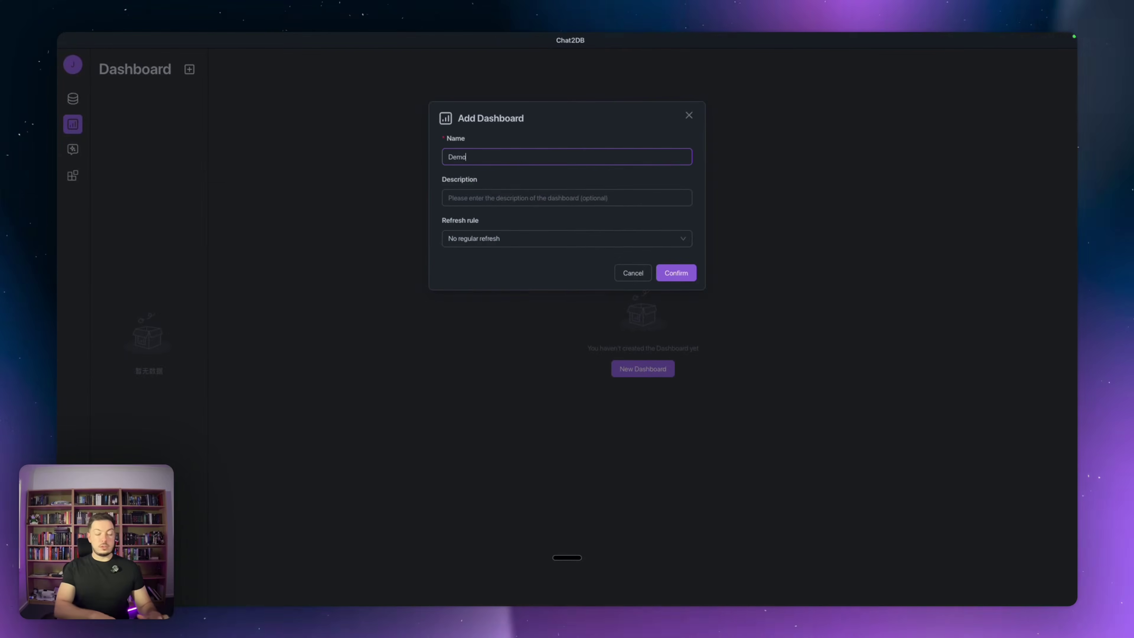
{"action": "left_click", "coordinate": [485, 194]}
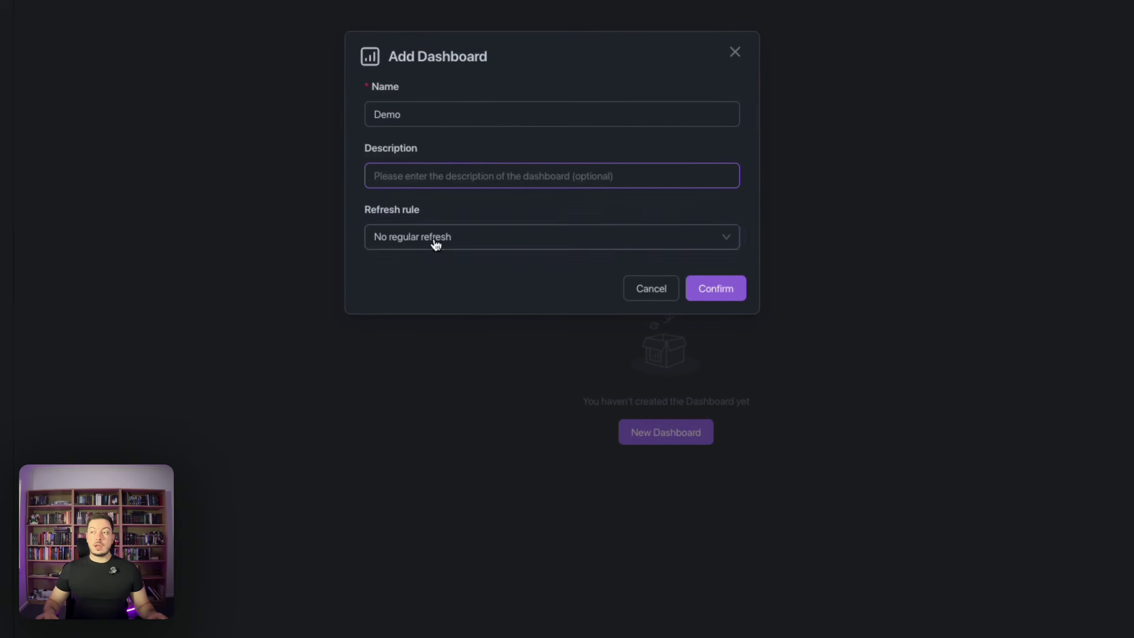
{"action": "left_click", "coordinate": [436, 243]}
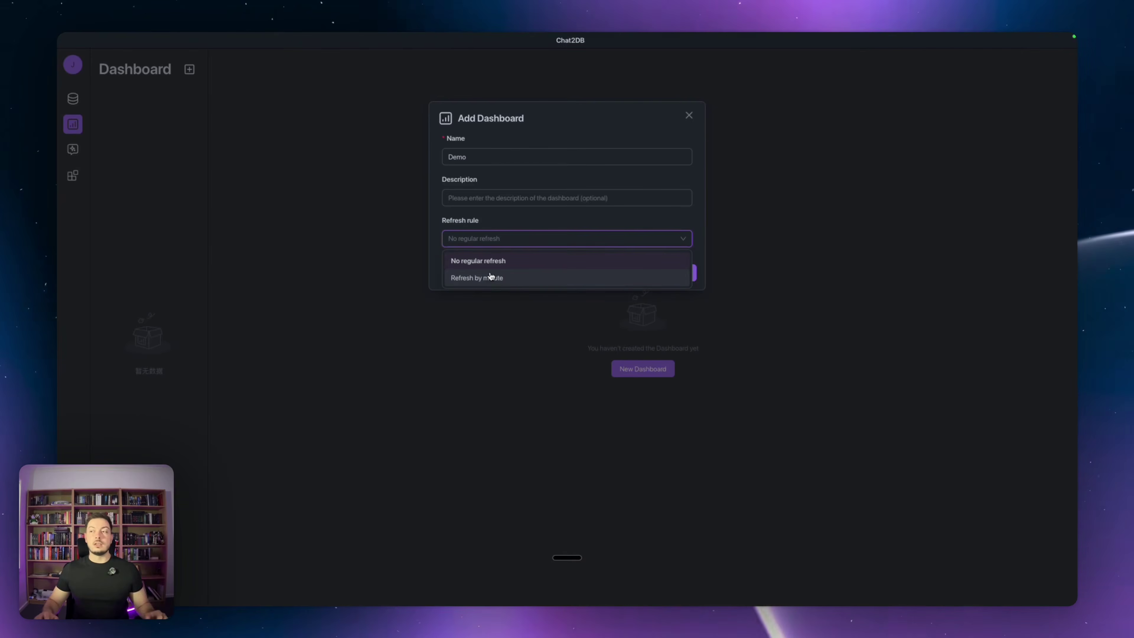
{"action": "left_click", "coordinate": [491, 261]}
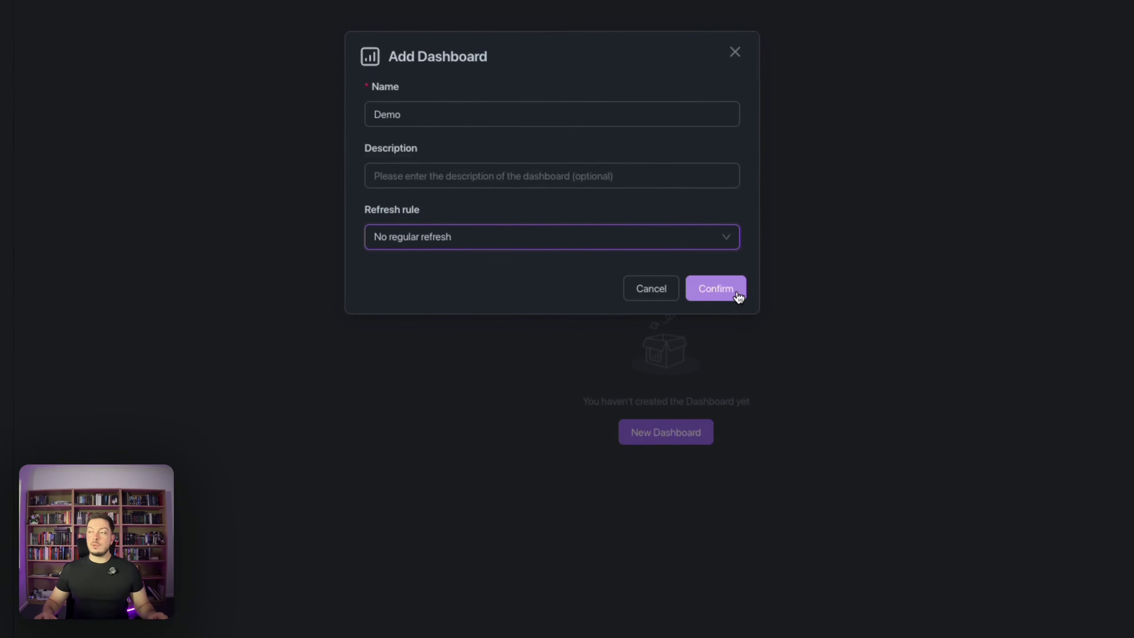
{"action": "left_click", "coordinate": [736, 296]}
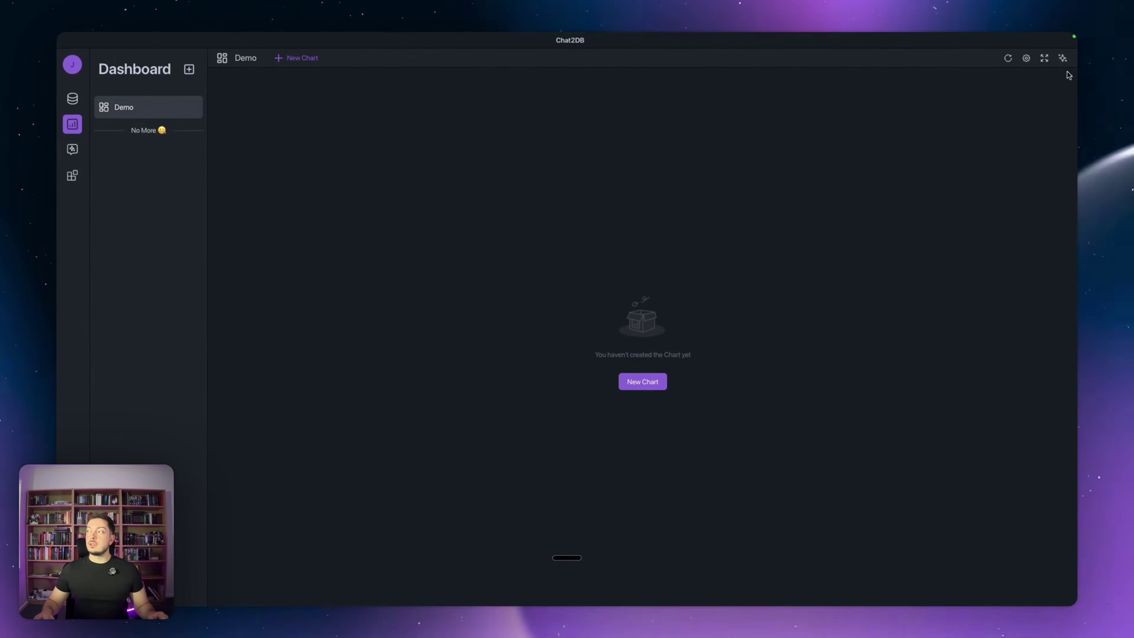
Step: Open the AI chat and ask "Could you please list per vendor or supplier the amount of orders that have been placed?"
{"action": "left_click", "coordinate": [1063, 59]}
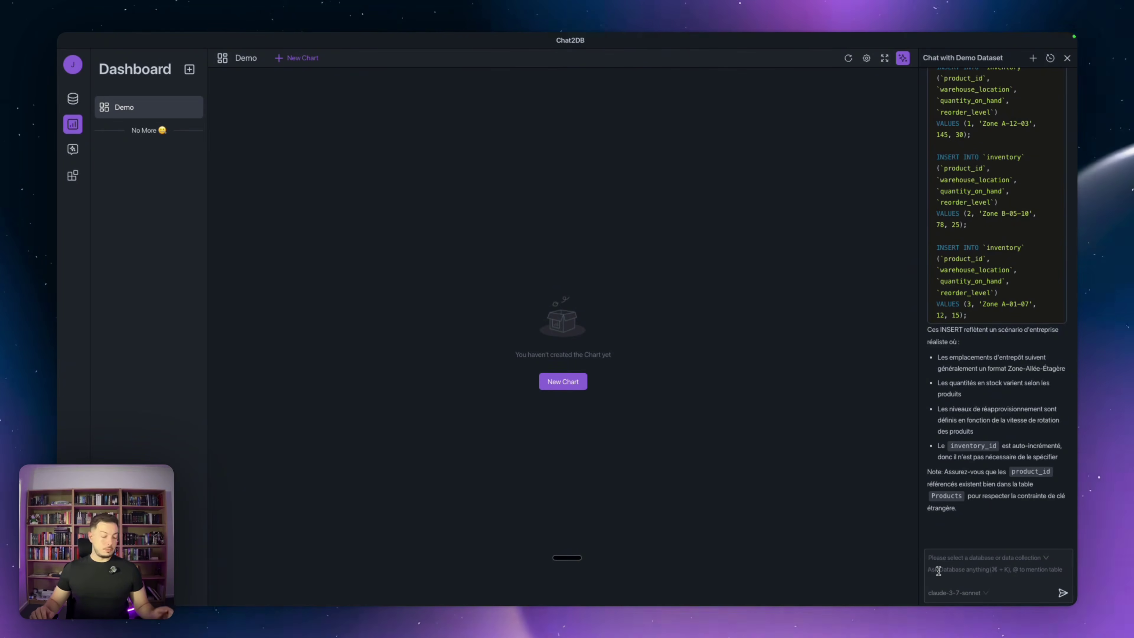
{"action": "key", "text": "alt+space"}
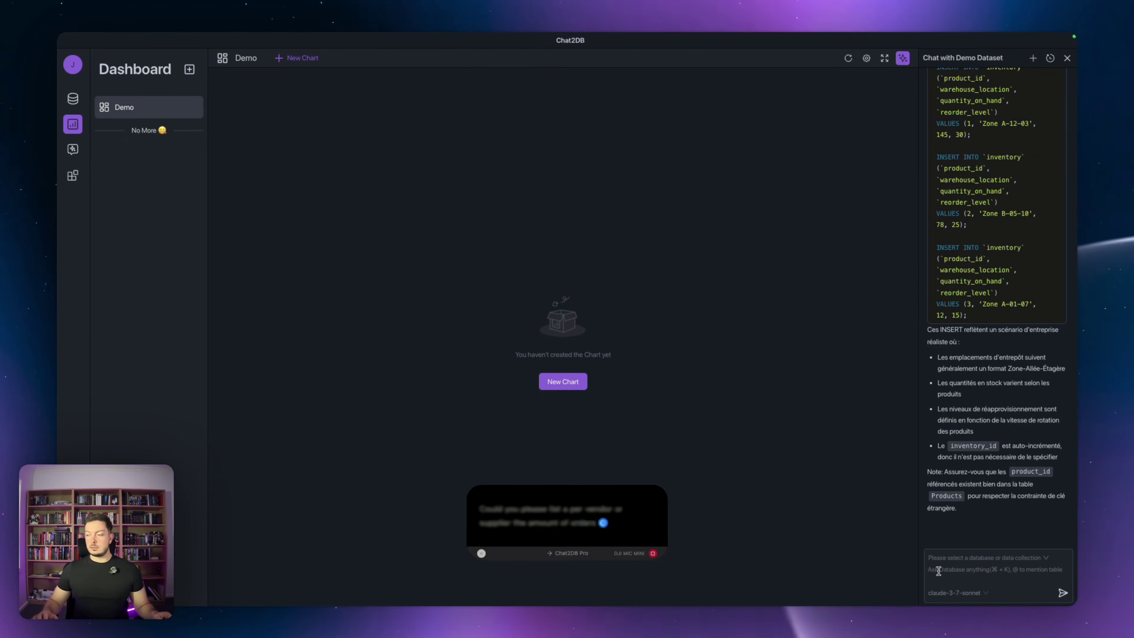
{"action": "key", "text": "alt+space"}
{"action": "key", "text": "Return"}
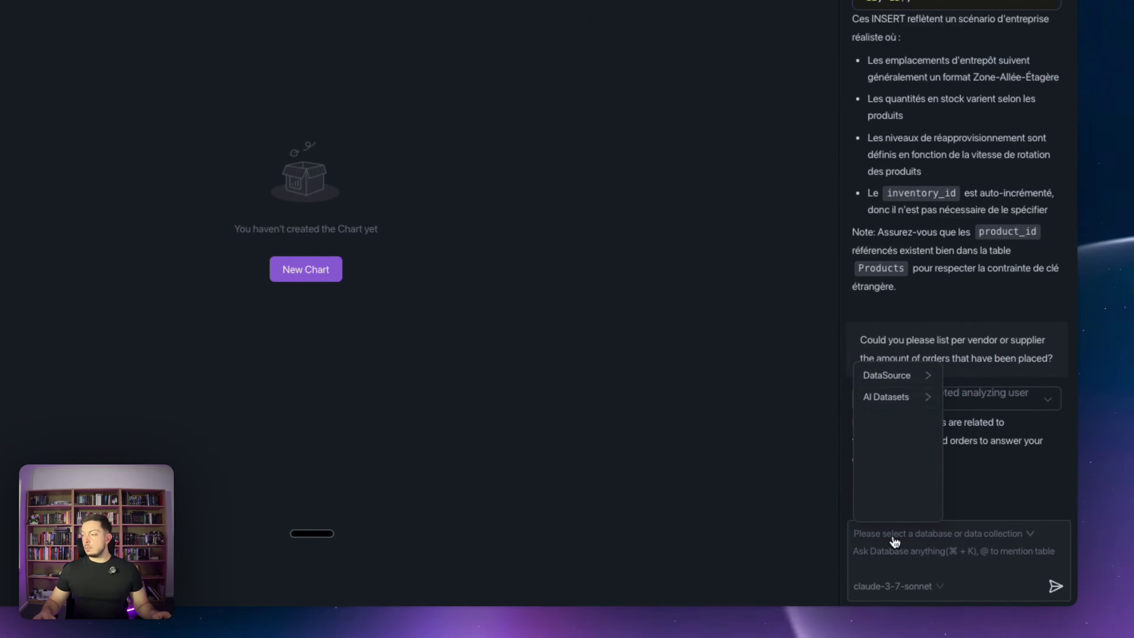
Step: Set the chat's data source to Demo Dataset/ERP and resend the question about the amount of orders per vendor or supplier
{"action": "left_click", "coordinate": [902, 385]}
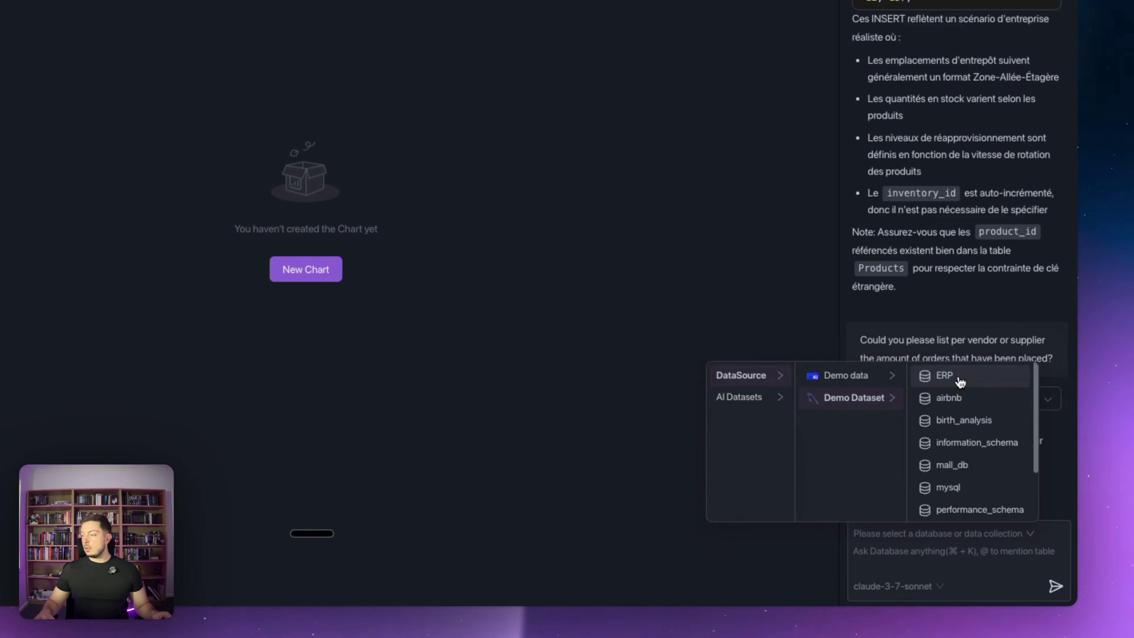
{"action": "left_click", "coordinate": [960, 381]}
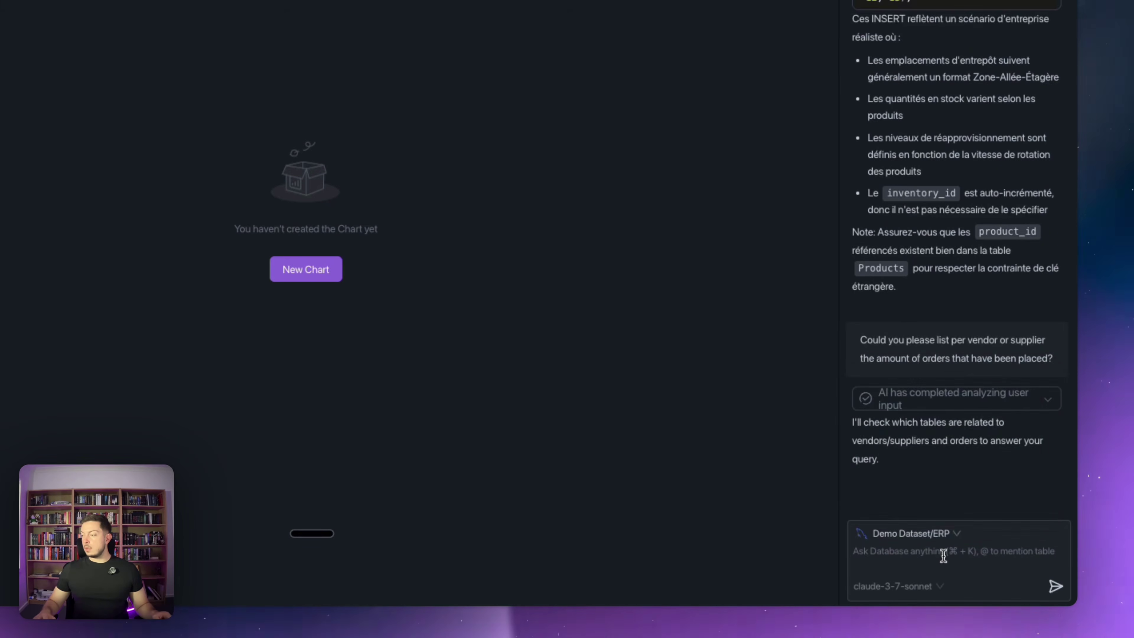
{"action": "type", "text": "Could you please list per vendor or supplier the amount of orders that have been placed?"}
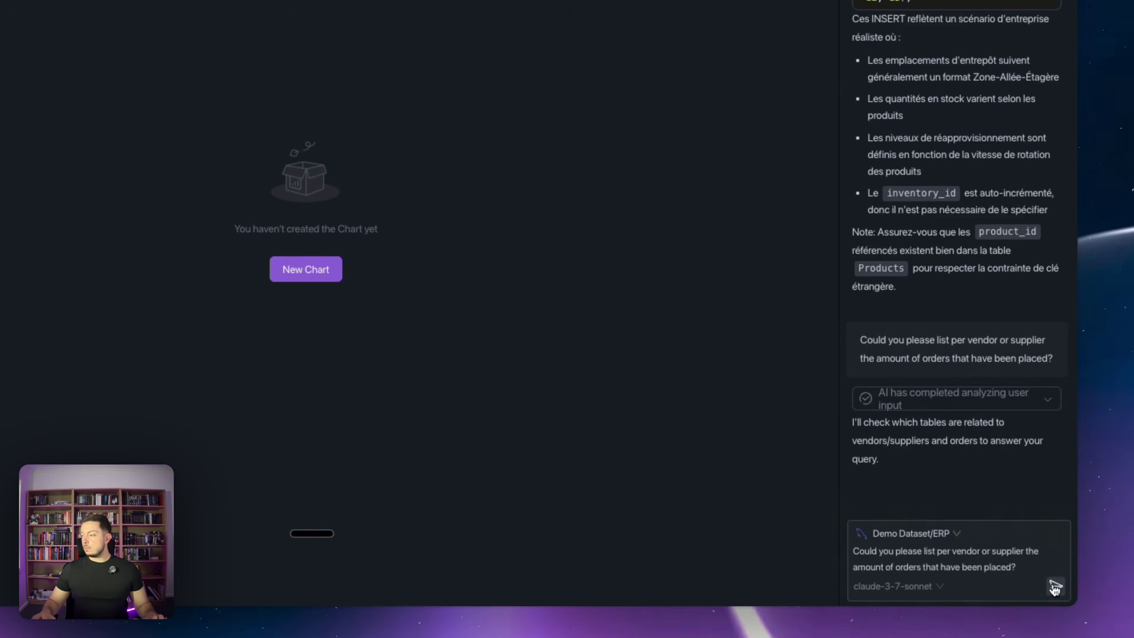
{"action": "left_click", "coordinate": [1055, 586]}
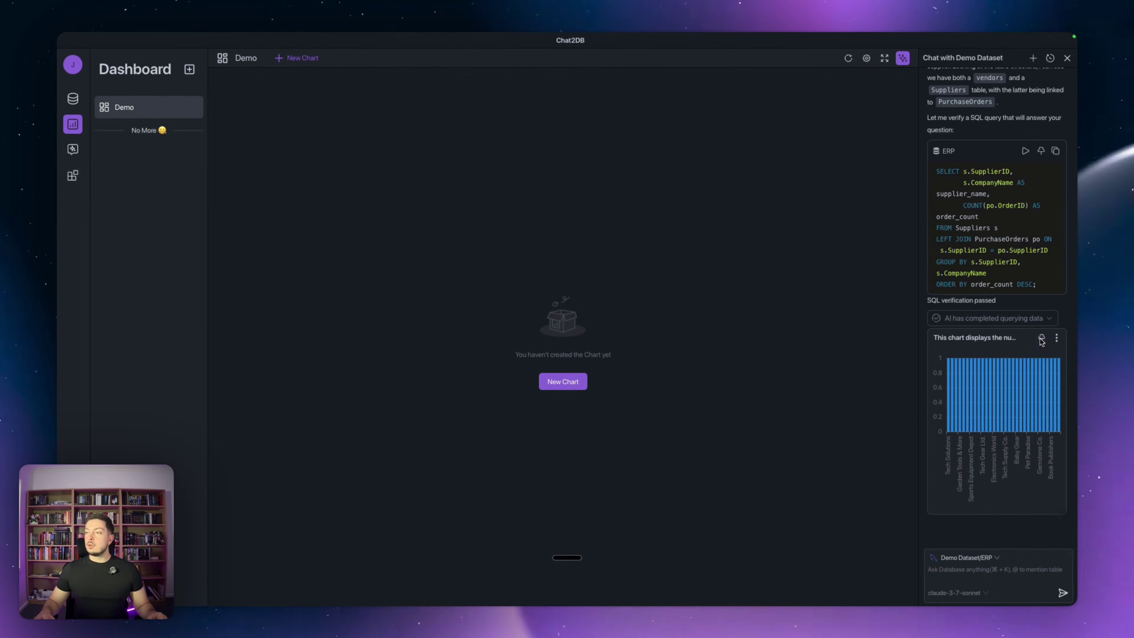
Step: Pin the generated chart of orders per supplier to the Demo dashboard
{"action": "left_click", "coordinate": [1041, 339]}
{"action": "left_click", "coordinate": [513, 139]}
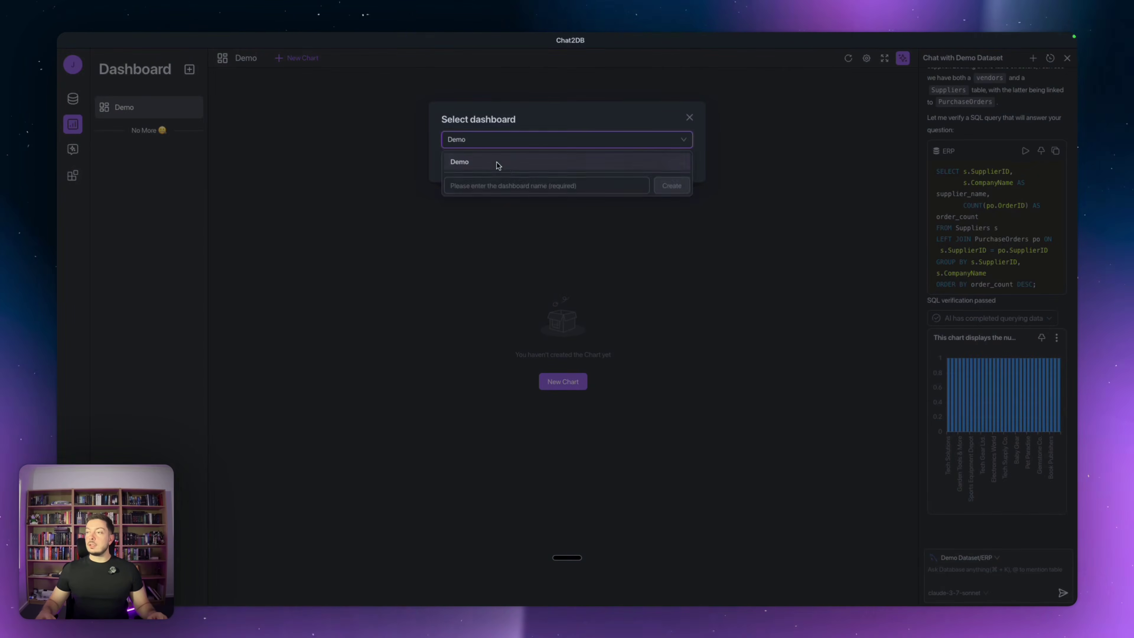
{"action": "left_click", "coordinate": [497, 163]}
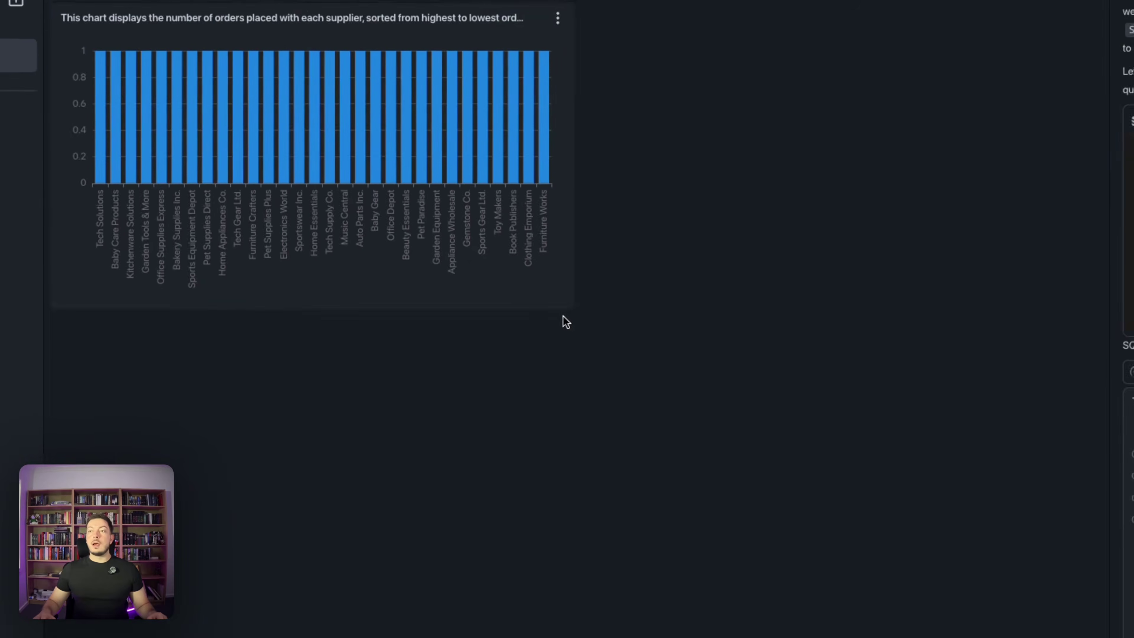
Step: Pin the chart of customers who spent more than $500 from the earlier AI chat to the Demo dashboard and return to the dashboards
{"action": "mouse_move", "coordinate": [109, 57]}
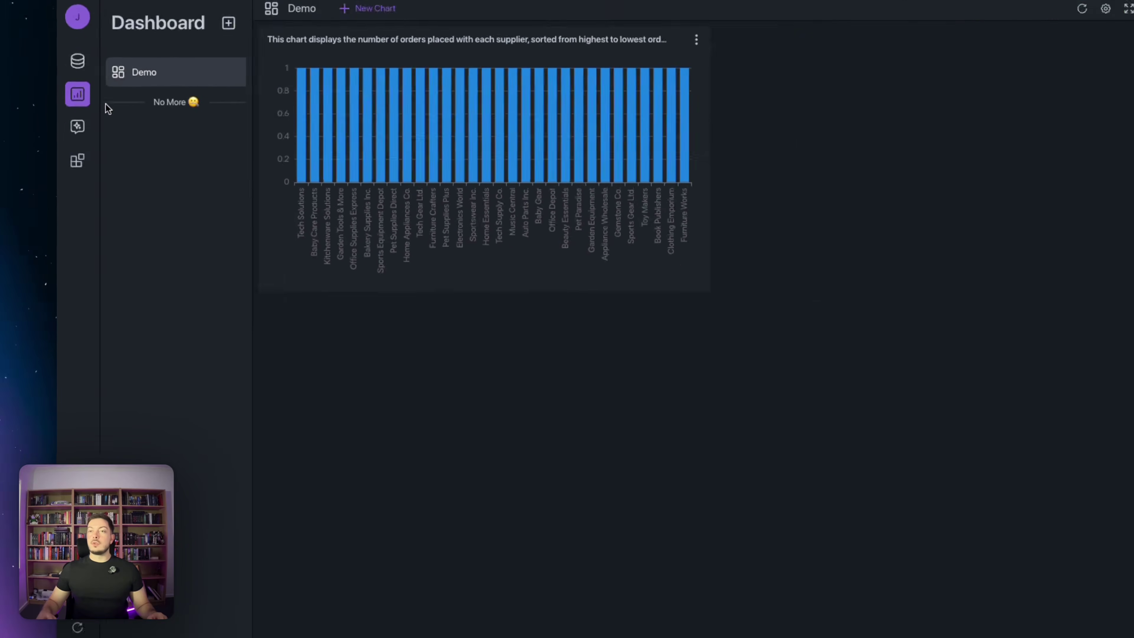
{"action": "left_click", "coordinate": [79, 62]}
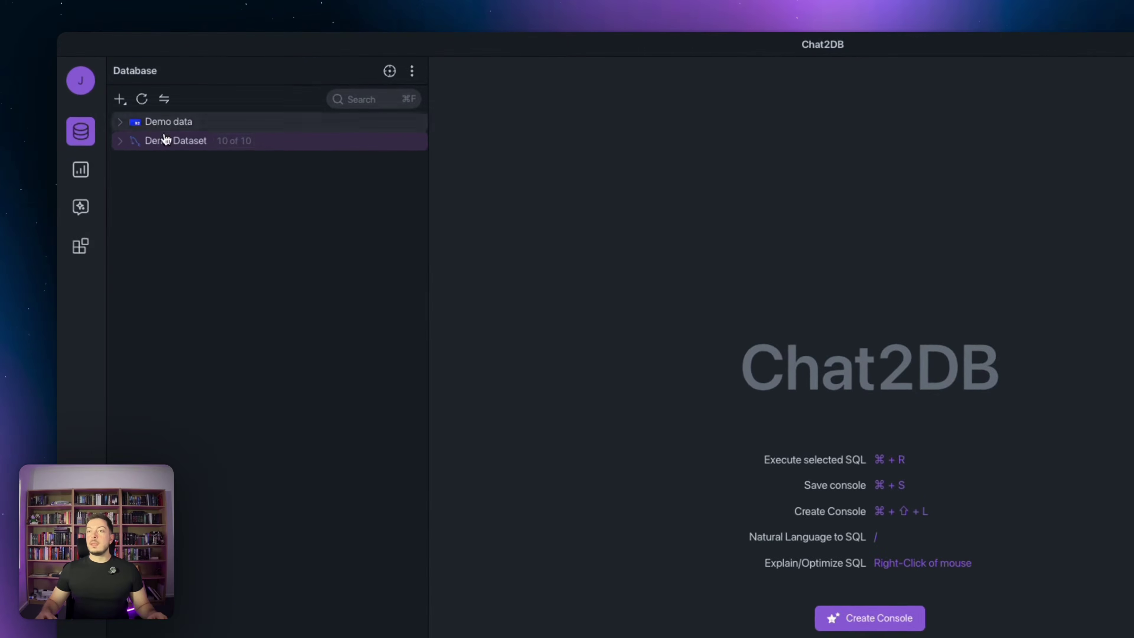
{"action": "left_click", "coordinate": [81, 212]}
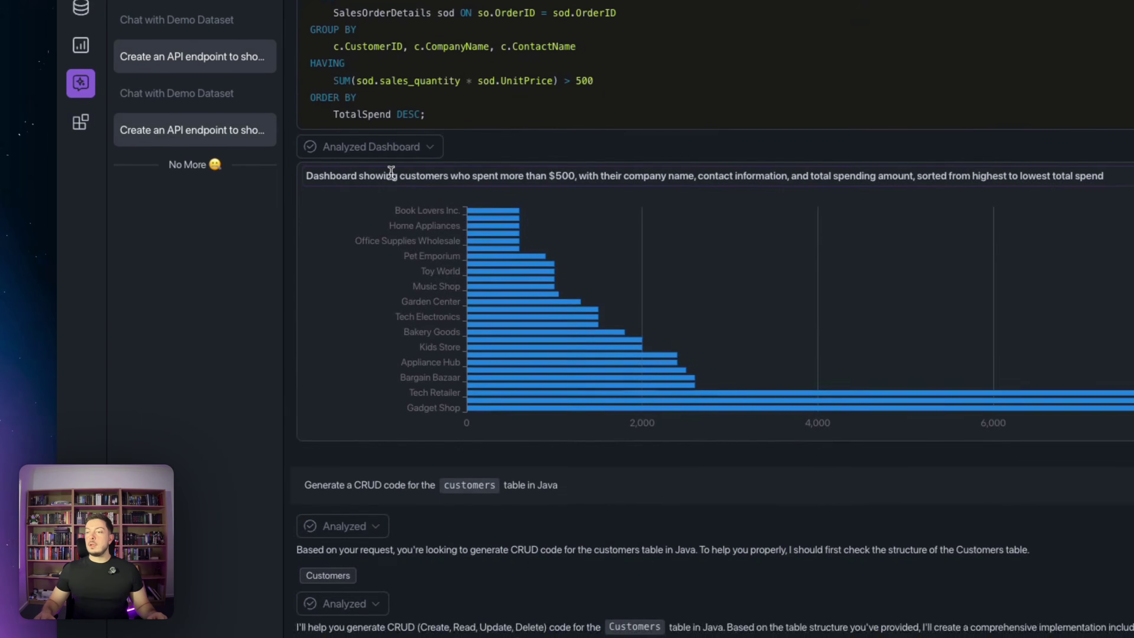
{"action": "scroll", "coordinate": [453, 188], "scroll_direction": "up", "scroll_amount": 5}
{"action": "scroll", "coordinate": [453, 187], "scroll_direction": "down", "scroll_amount": 4}
{"action": "scroll", "coordinate": [453, 188], "scroll_direction": "up", "scroll_amount": 5}
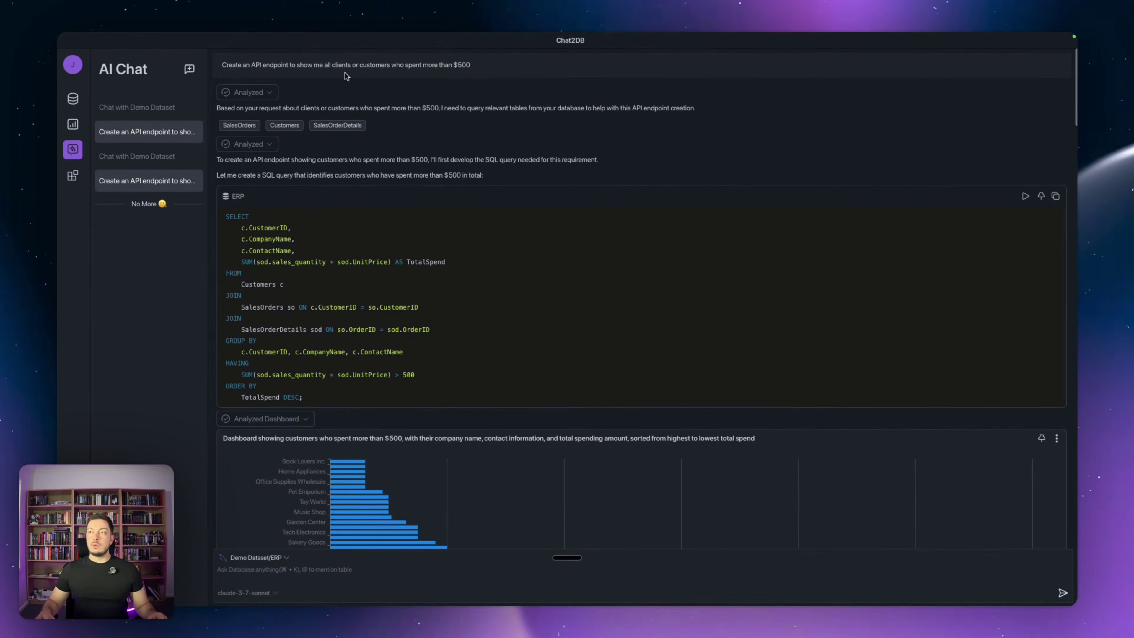
{"action": "scroll", "coordinate": [352, 203], "scroll_direction": "down", "scroll_amount": 5}
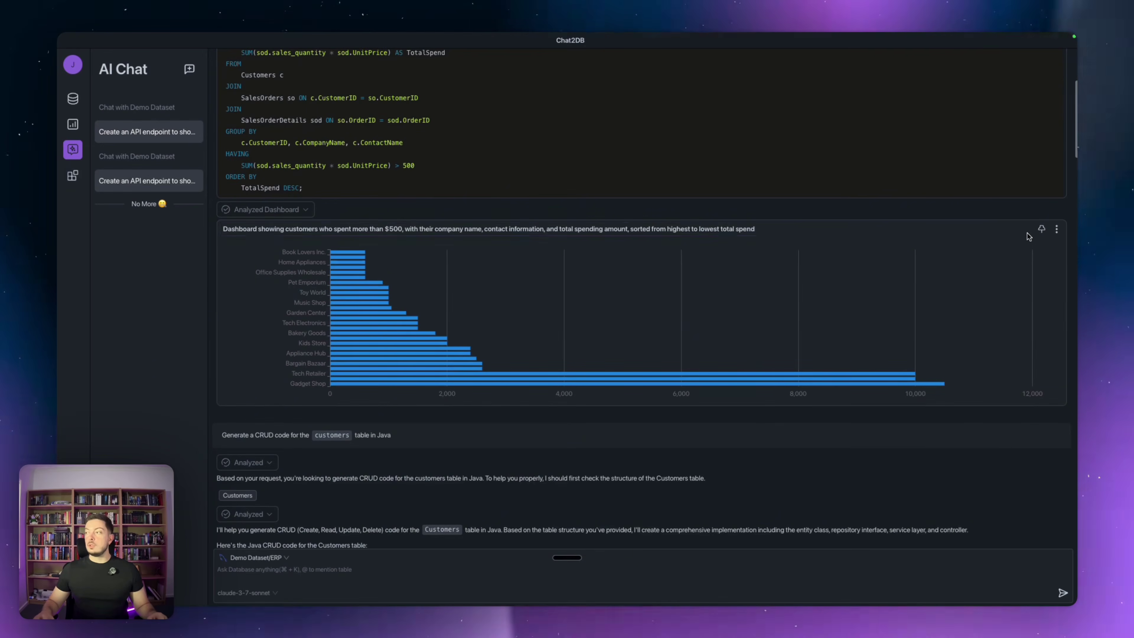
{"action": "left_click", "coordinate": [1041, 229]}
{"action": "left_click", "coordinate": [513, 159]}
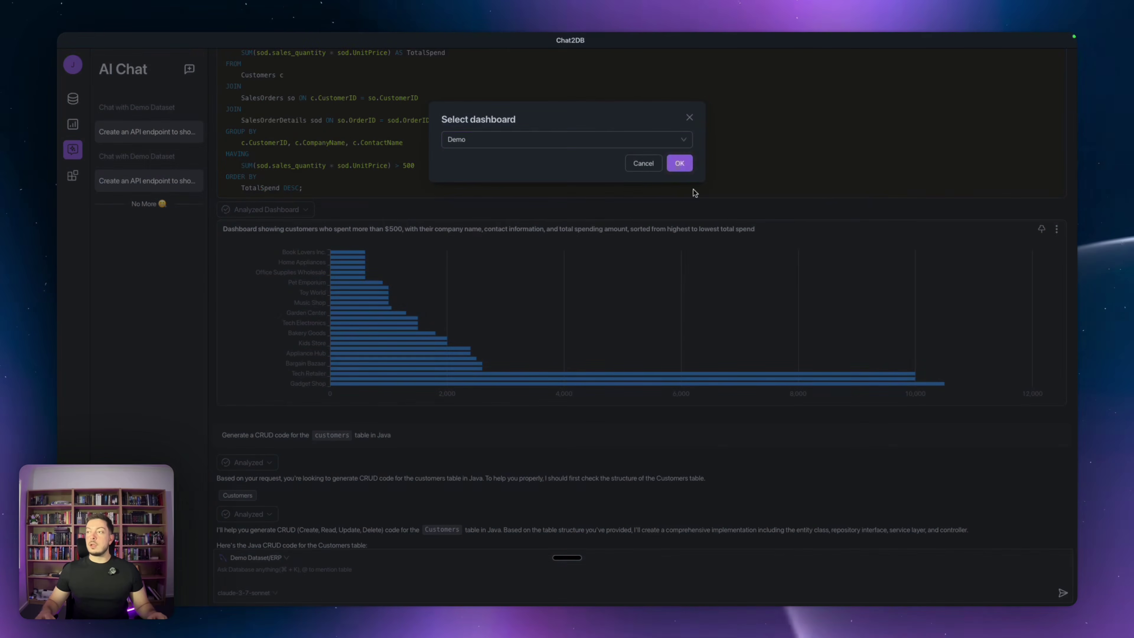
{"action": "left_click", "coordinate": [680, 163]}
{"action": "left_click", "coordinate": [72, 123]}
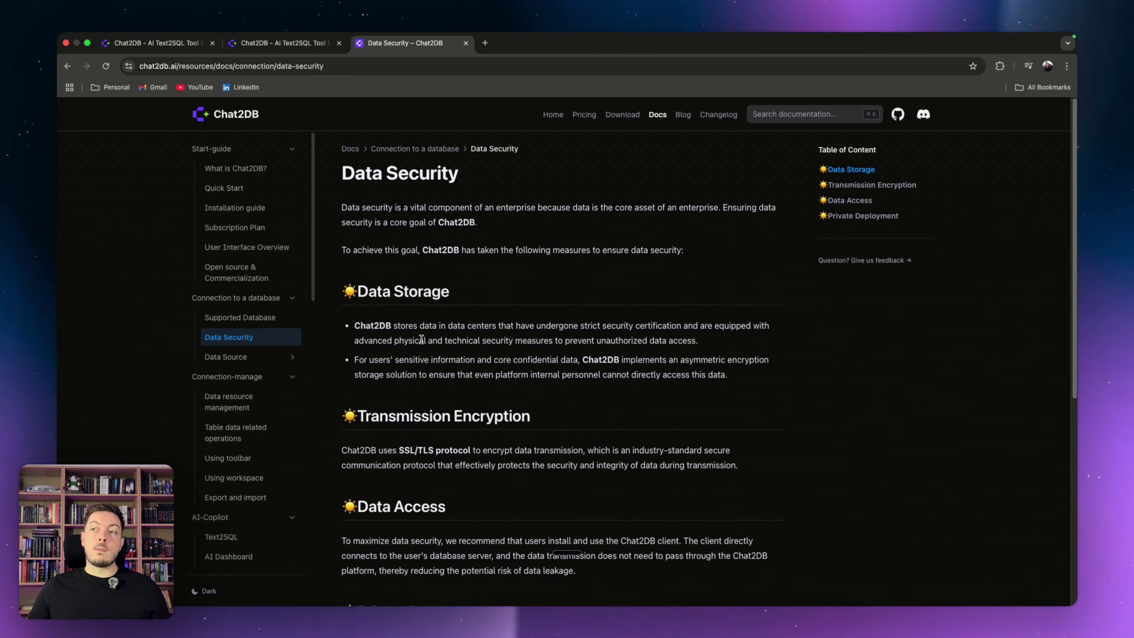
Step: Read the Data Security documentation page on data storage, transmission encryption, data access and private deployment
{"action": "scroll", "coordinate": [539, 341], "scroll_direction": "down", "scroll_amount": 3}
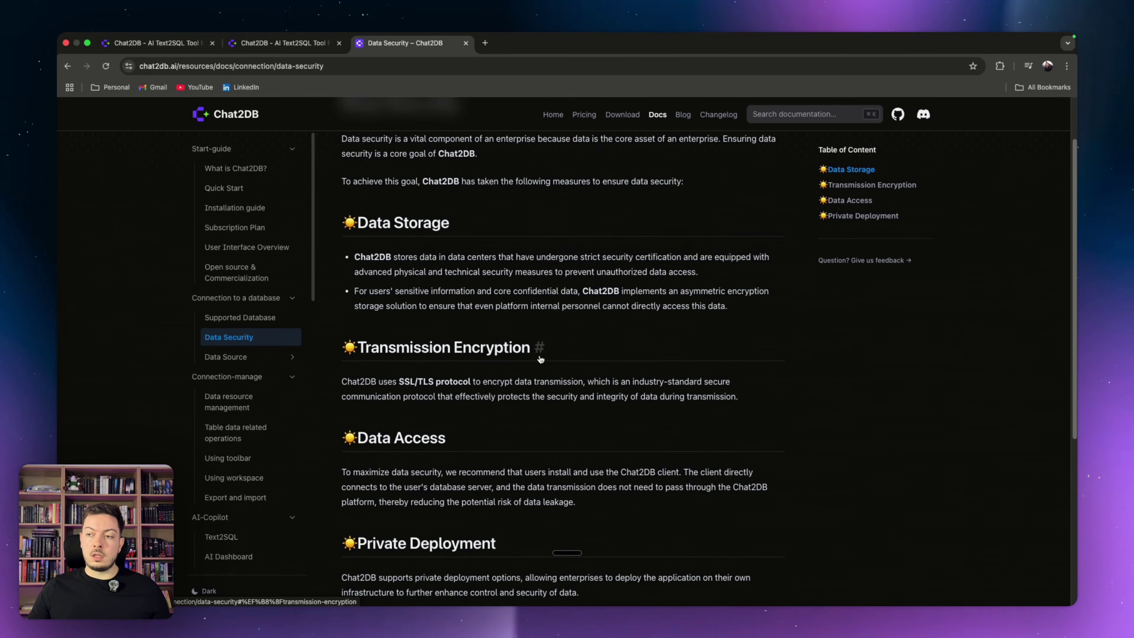
{"action": "scroll", "coordinate": [540, 359], "scroll_direction": "up", "scroll_amount": 1}
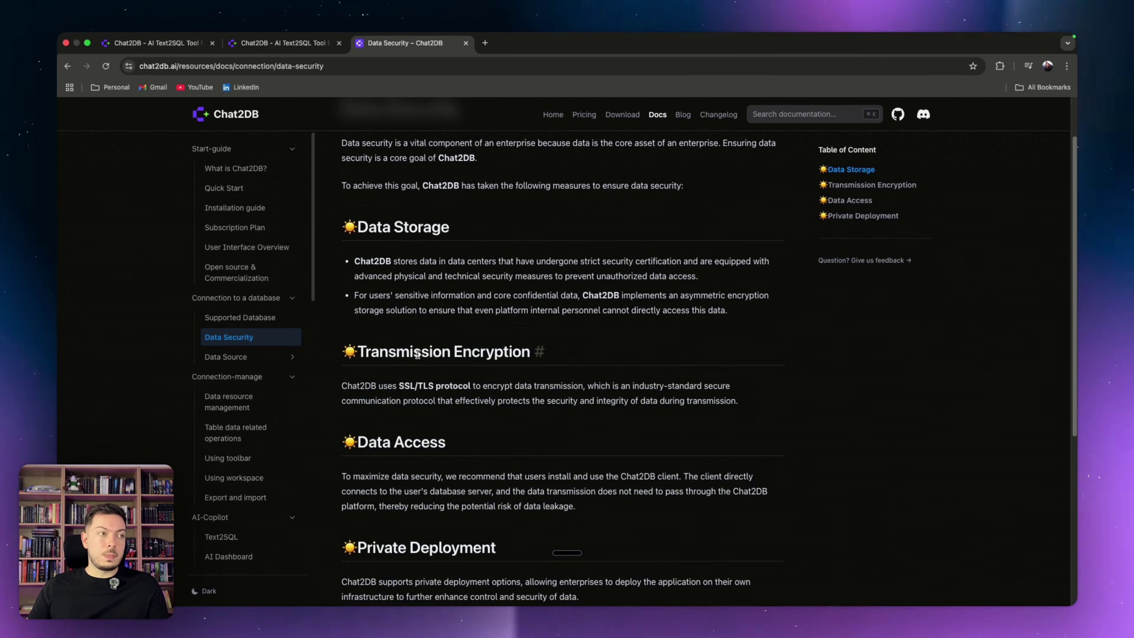
{"action": "scroll", "coordinate": [429, 368], "scroll_direction": "down", "scroll_amount": 2}
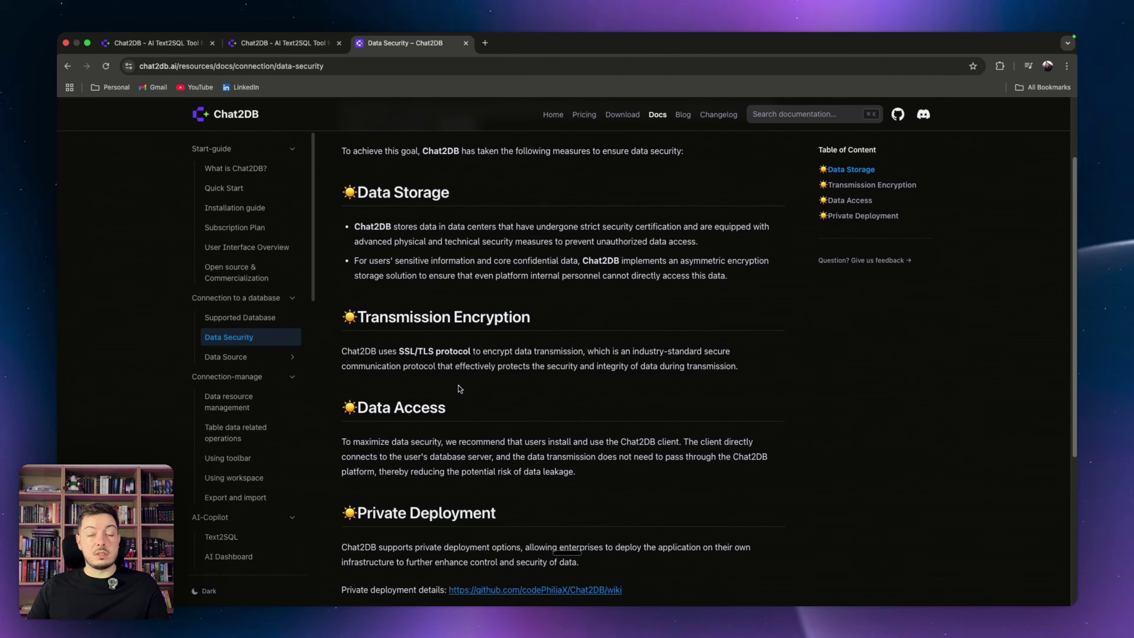
{"action": "scroll", "coordinate": [477, 382], "scroll_direction": "down", "scroll_amount": 5}
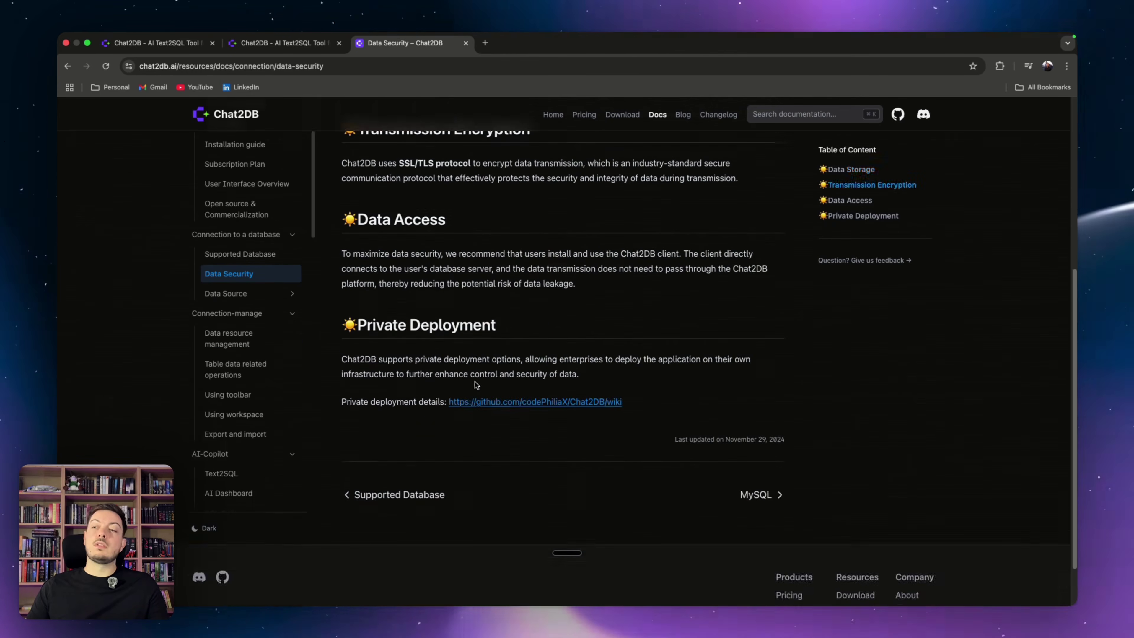
{"action": "scroll", "coordinate": [475, 381], "scroll_direction": "up", "scroll_amount": 8}
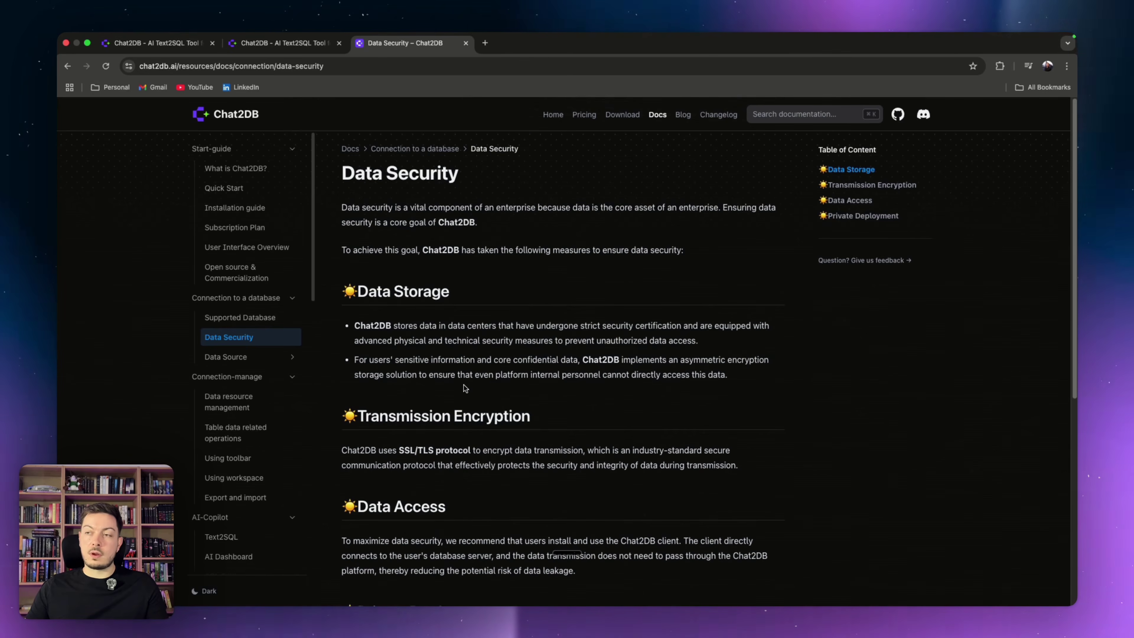
{"action": "scroll", "coordinate": [463, 385], "scroll_direction": "down", "scroll_amount": 2}
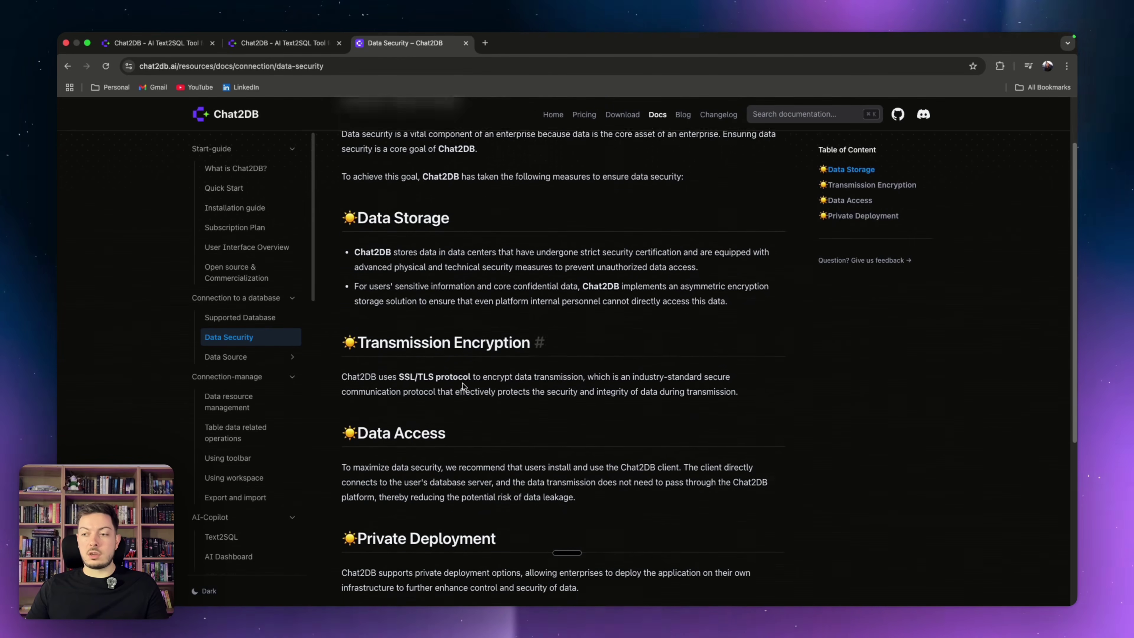
{"action": "scroll", "coordinate": [462, 385], "scroll_direction": "down", "scroll_amount": 1}
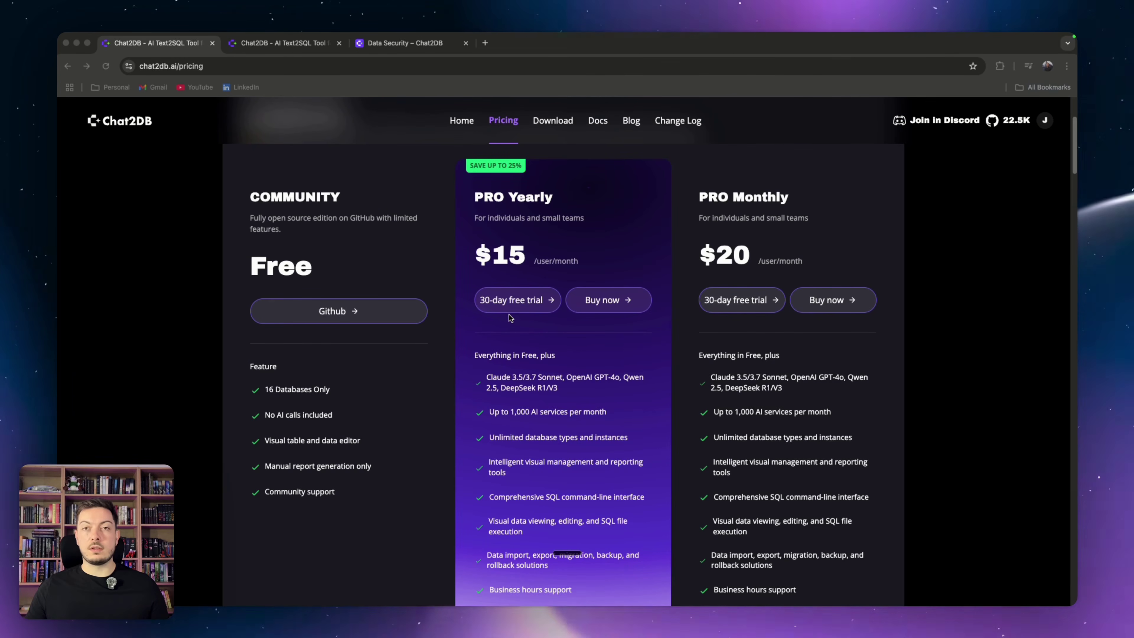
Step: Switch from the pricing page to the Chat2DB home page and look over its AI-Powered SQL Client section
{"action": "key", "text": "ctrl+Tab"}
{"action": "scroll", "coordinate": [130, 387], "scroll_direction": "up", "scroll_amount": 5}
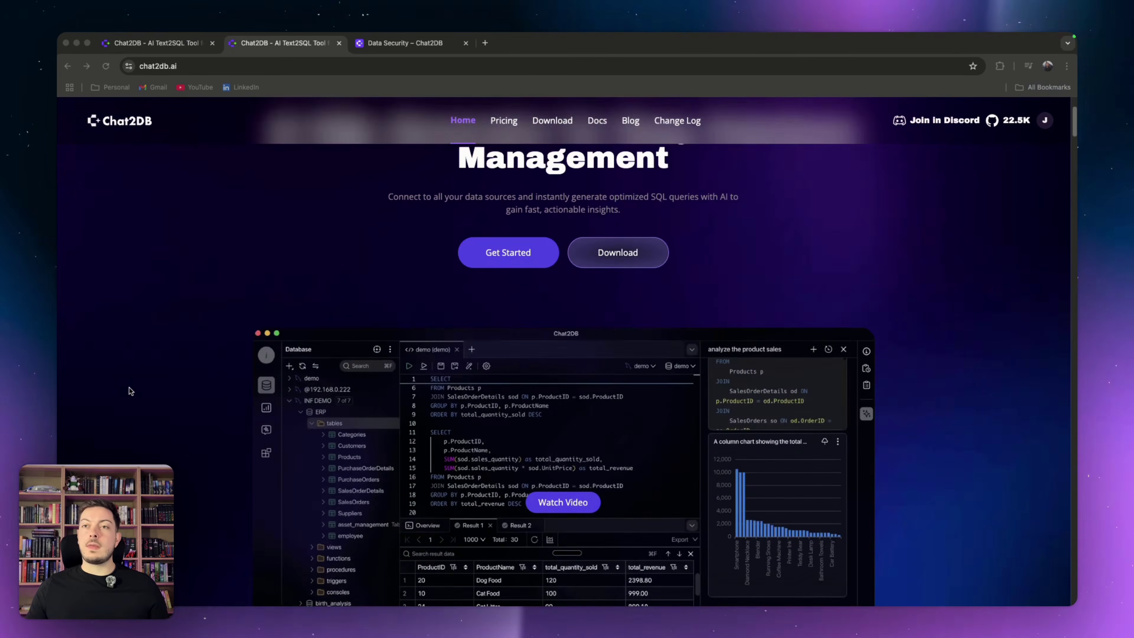
{"action": "scroll", "coordinate": [130, 387], "scroll_direction": "down", "scroll_amount": 3}
{"action": "scroll", "coordinate": [129, 387], "scroll_direction": "down", "scroll_amount": 10}
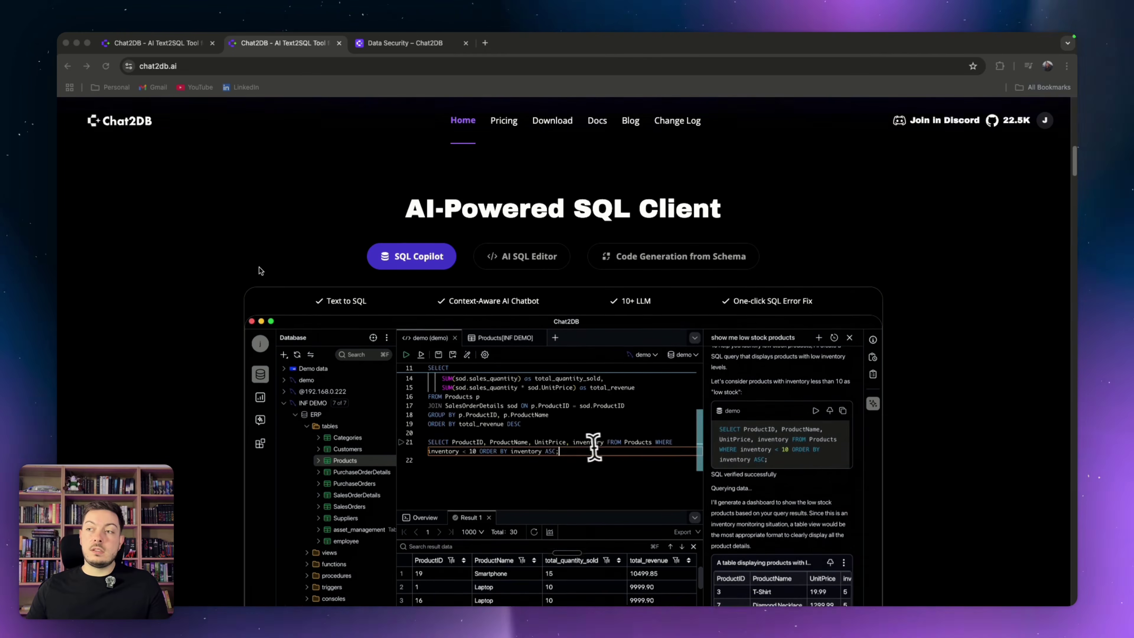
{"action": "scroll", "coordinate": [212, 301], "scroll_direction": "down", "scroll_amount": 2}
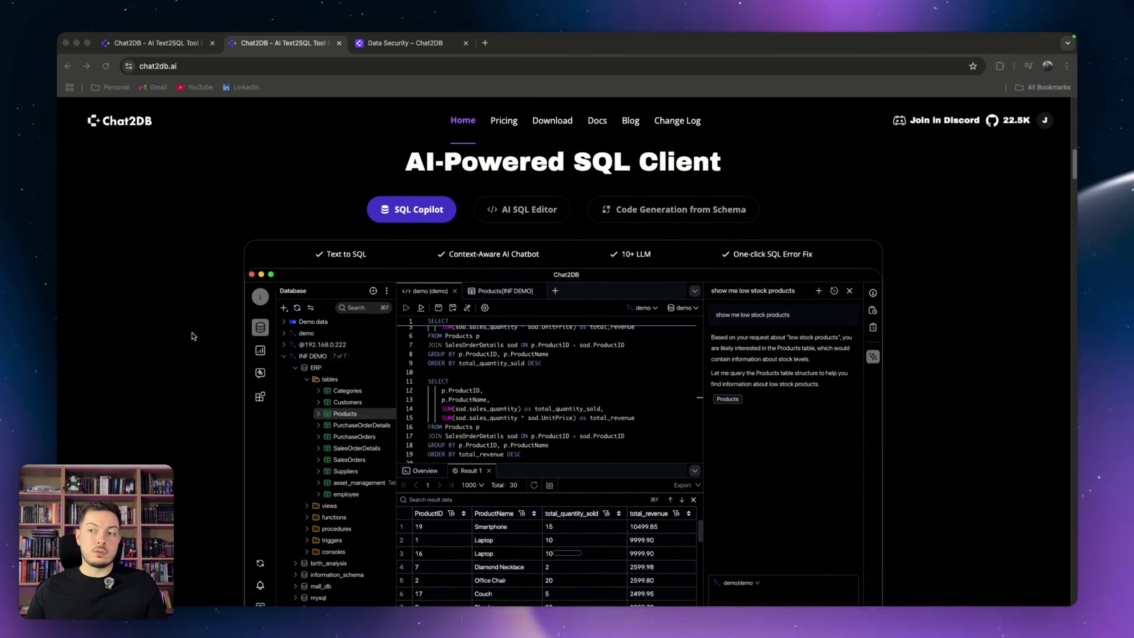
{"action": "scroll", "coordinate": [530, 359], "scroll_direction": "down", "scroll_amount": 1}
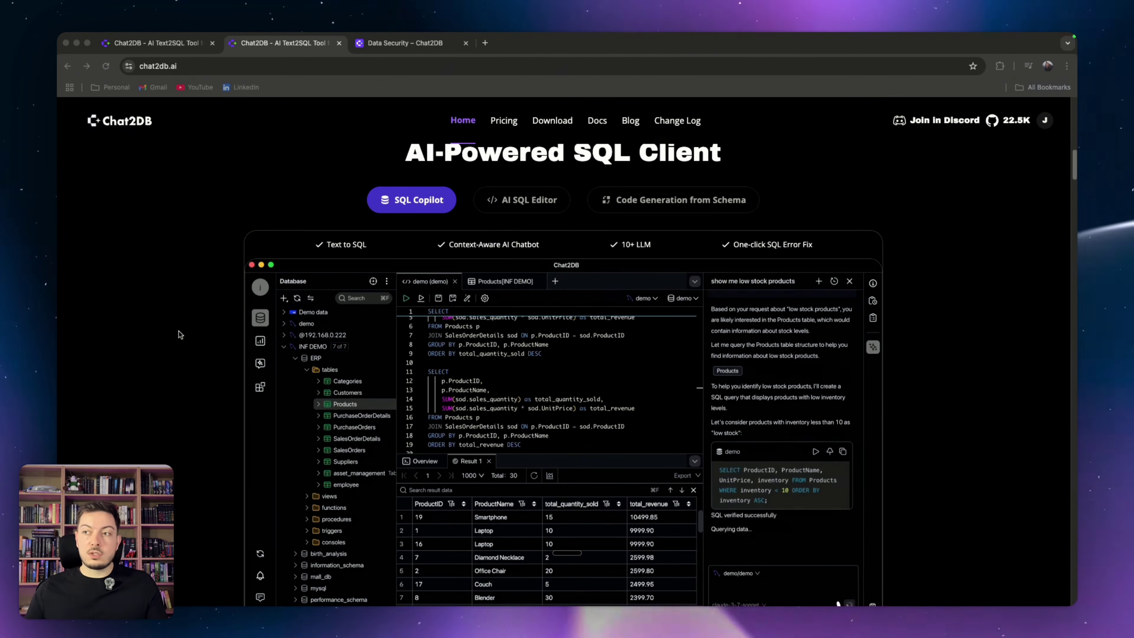
{"action": "scroll", "coordinate": [179, 334], "scroll_direction": "up", "scroll_amount": 2}
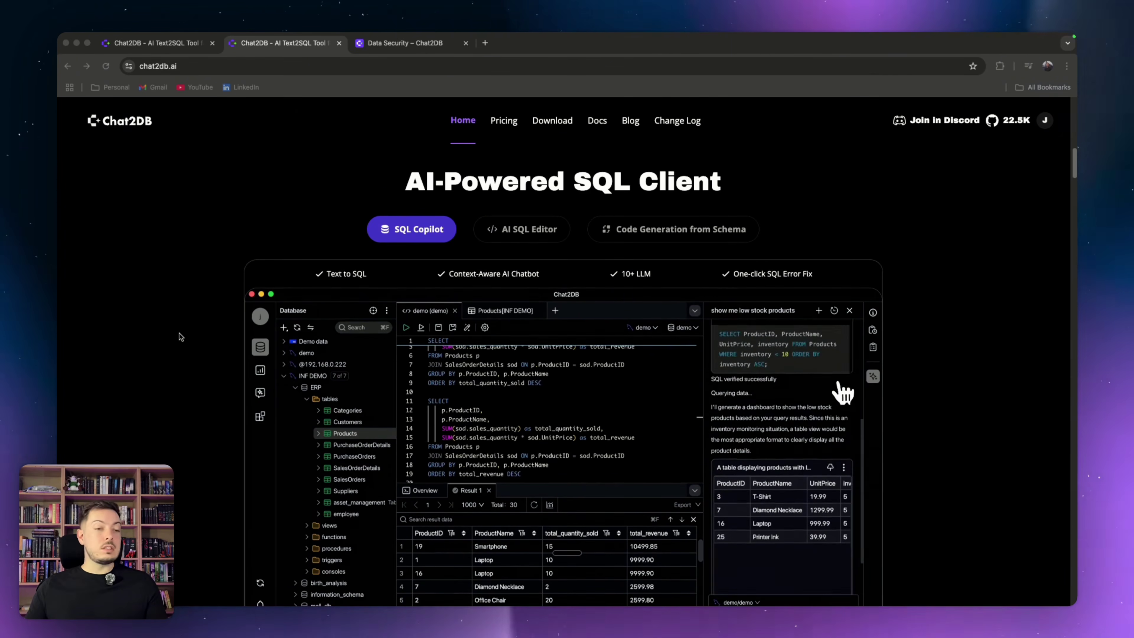